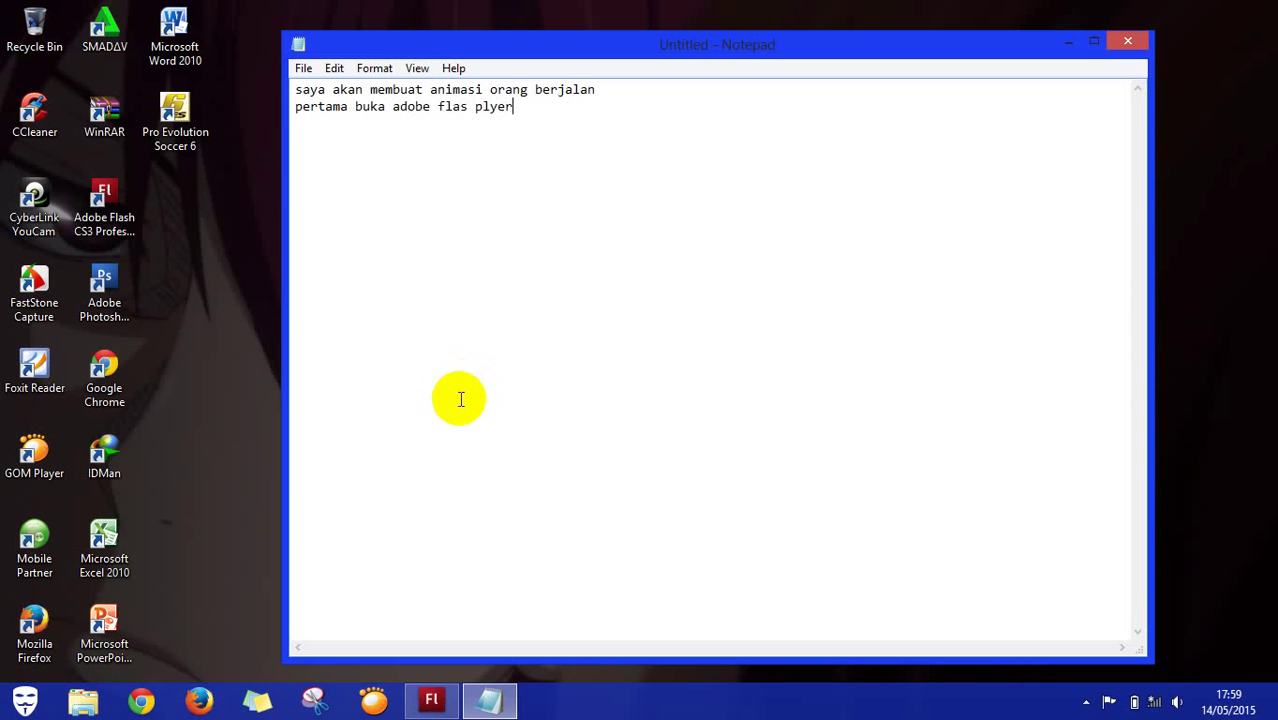
Step: Switch to Adobe Flash CS3 and draw a wide black rectangle as ground along the stage's lower edge on Layer 1
left_click(430, 702)
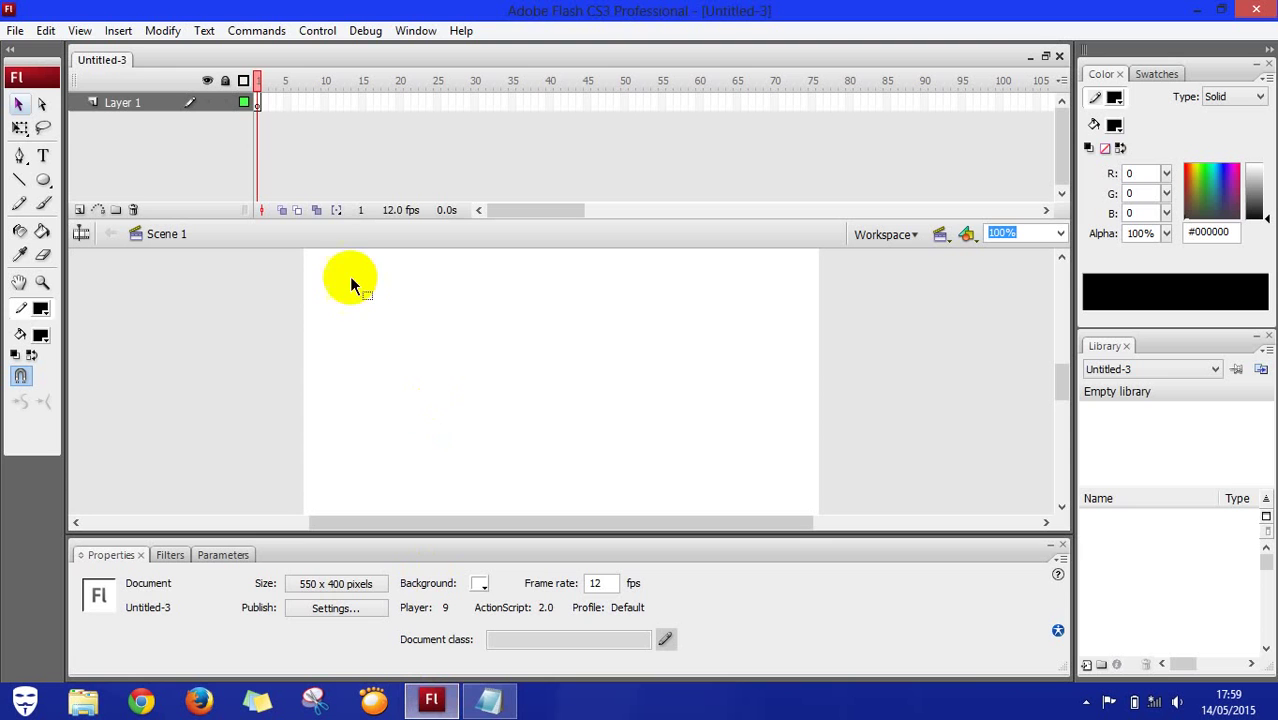
left_click(259, 103)
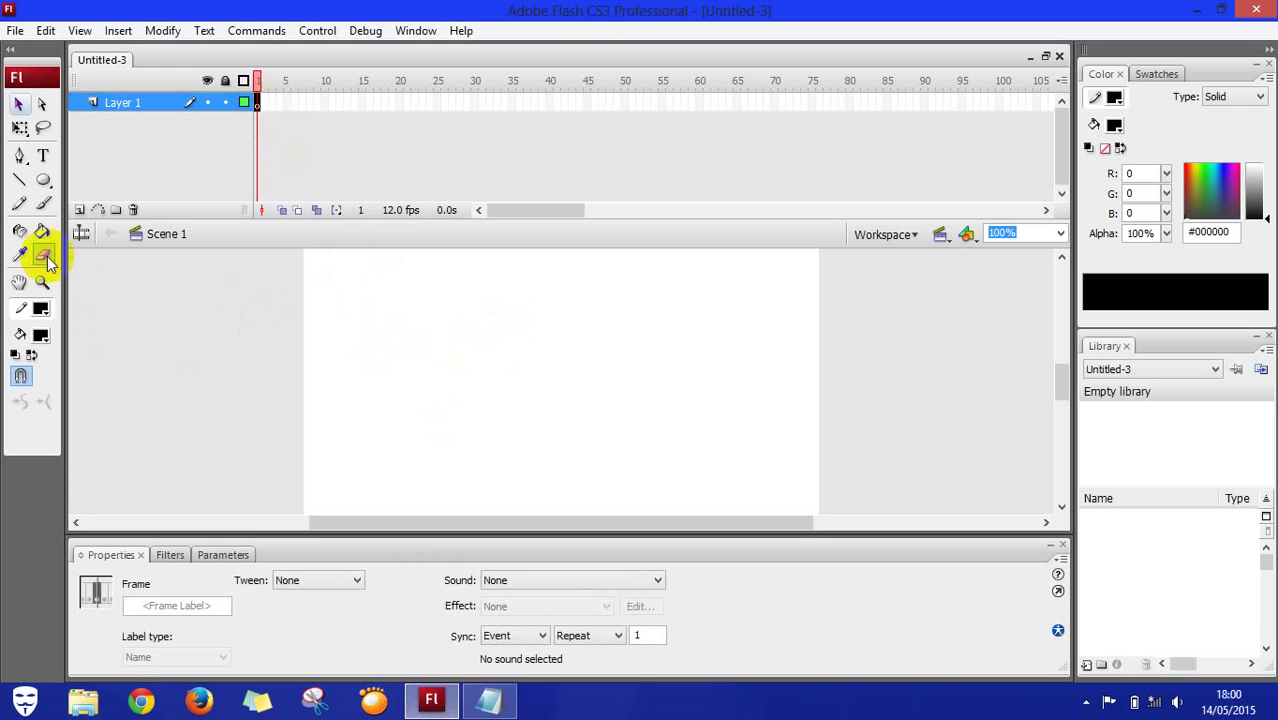
left_click(43, 182)
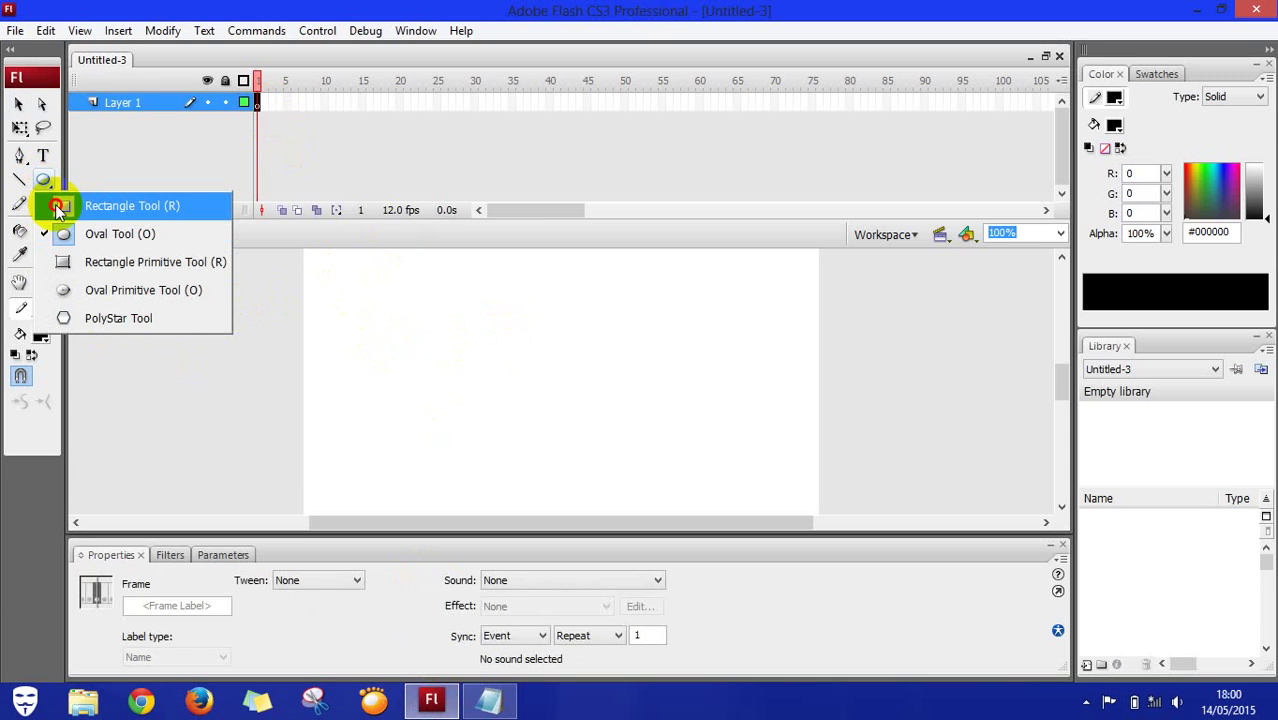
left_click(55, 205)
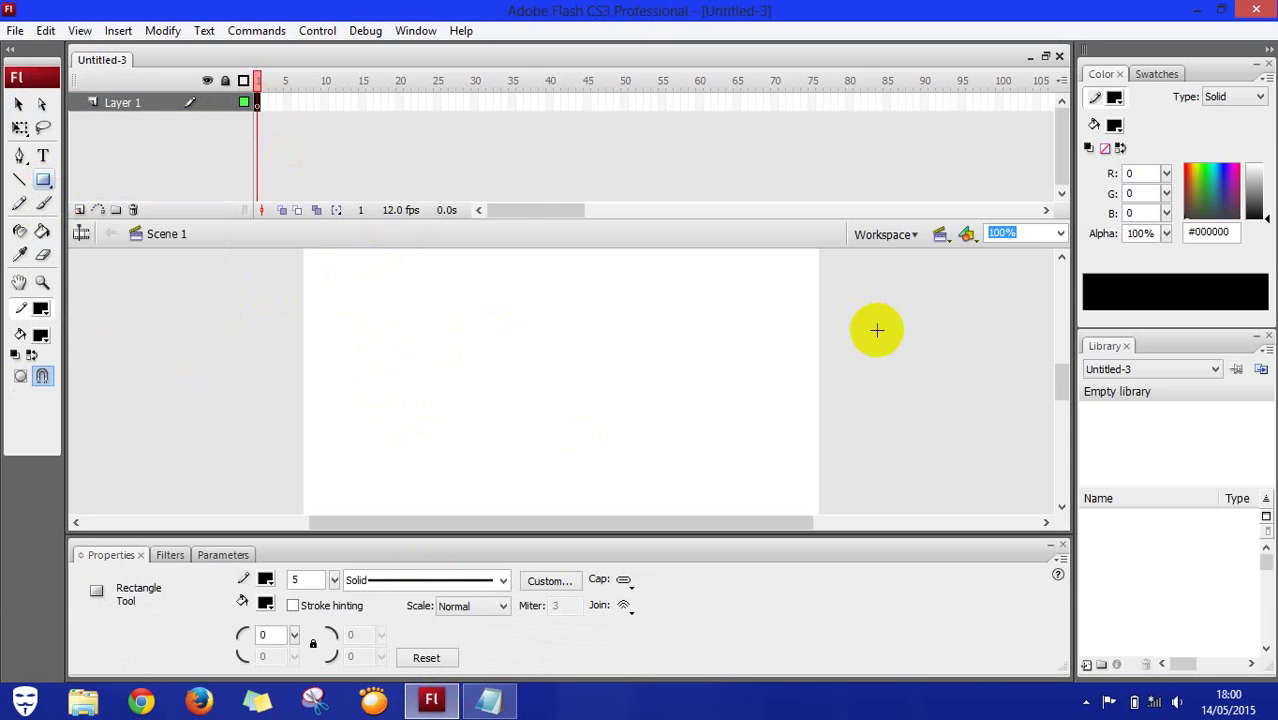
left_click(1061, 513)
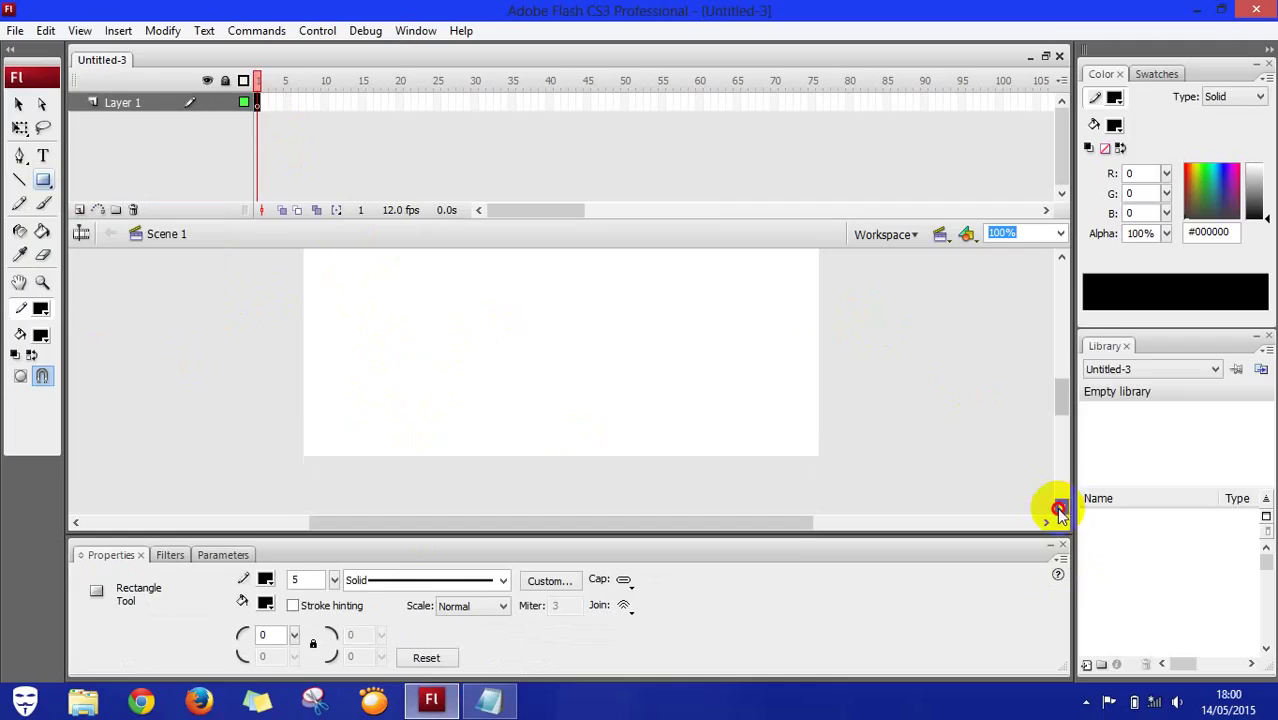
left_click_drag(261, 347, 854, 452)
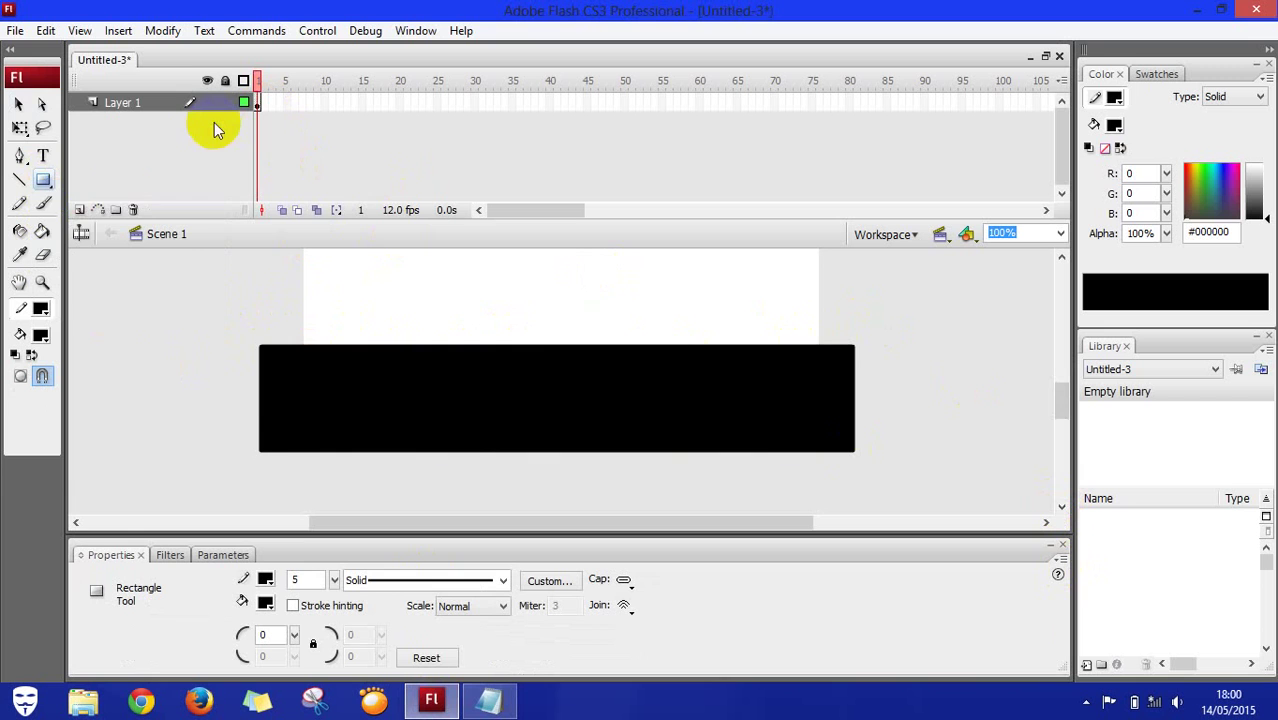
Step: Add a new layer above the ground layer and select its first frame
left_click(80, 212)
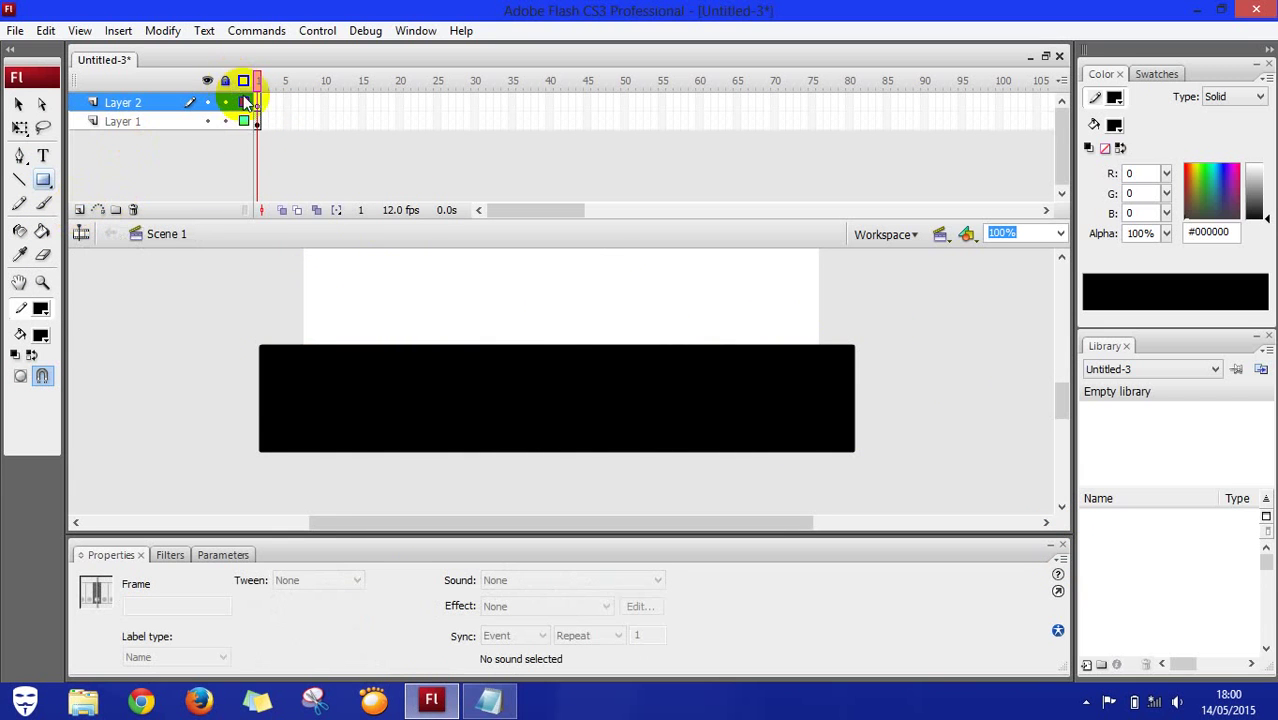
left_click(258, 110)
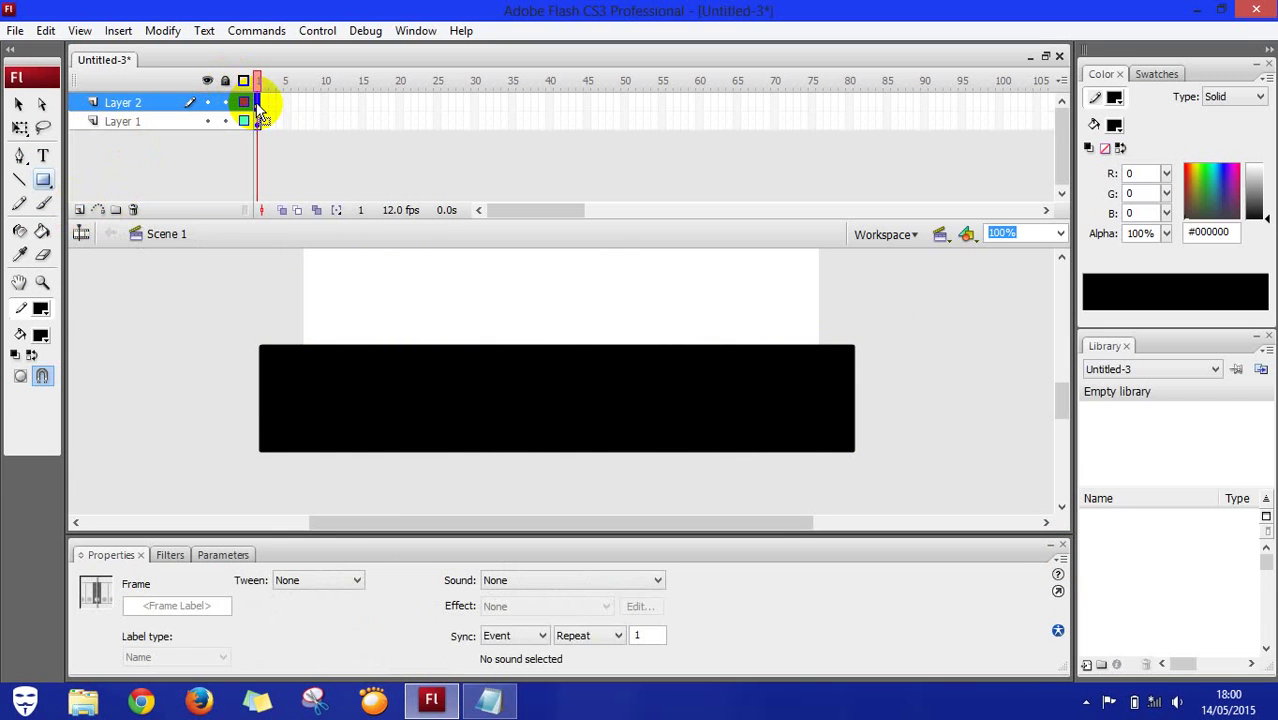
left_click(43, 178)
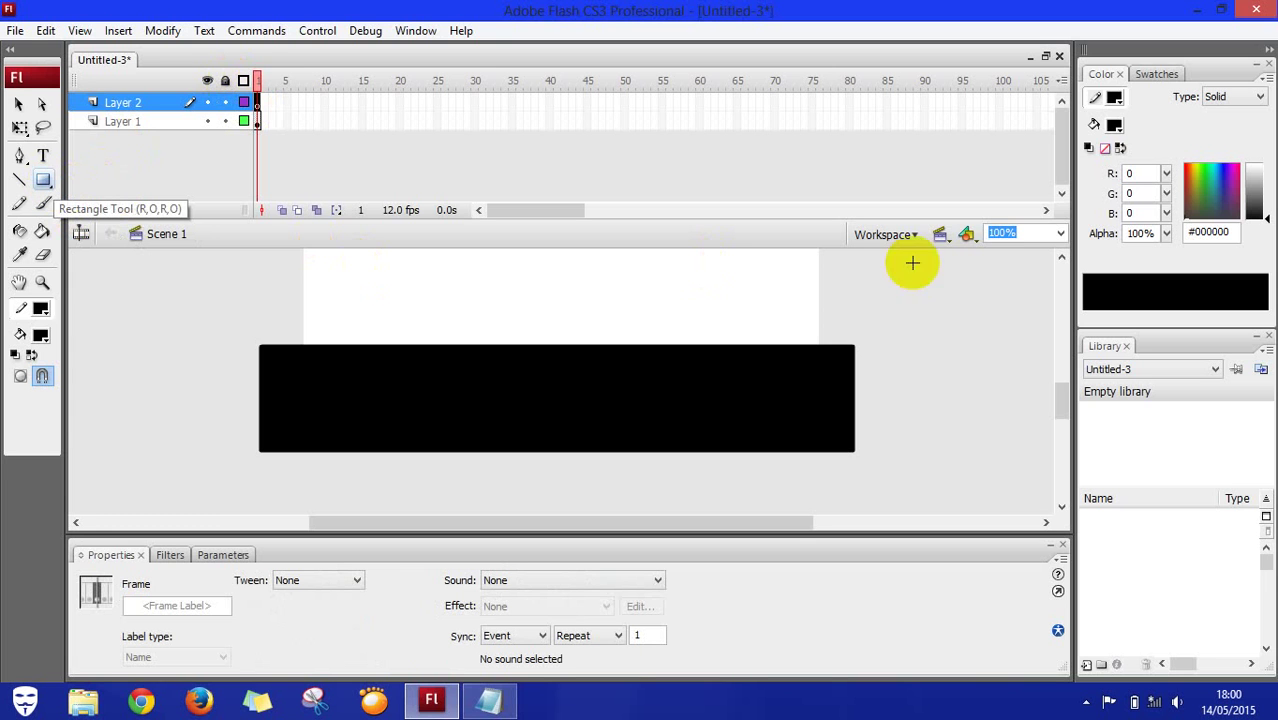
Step: Draw a stick figure's two legs, torso and two arms with the Line tool, standing on the ground near the stage's left edge
left_click(1060, 233)
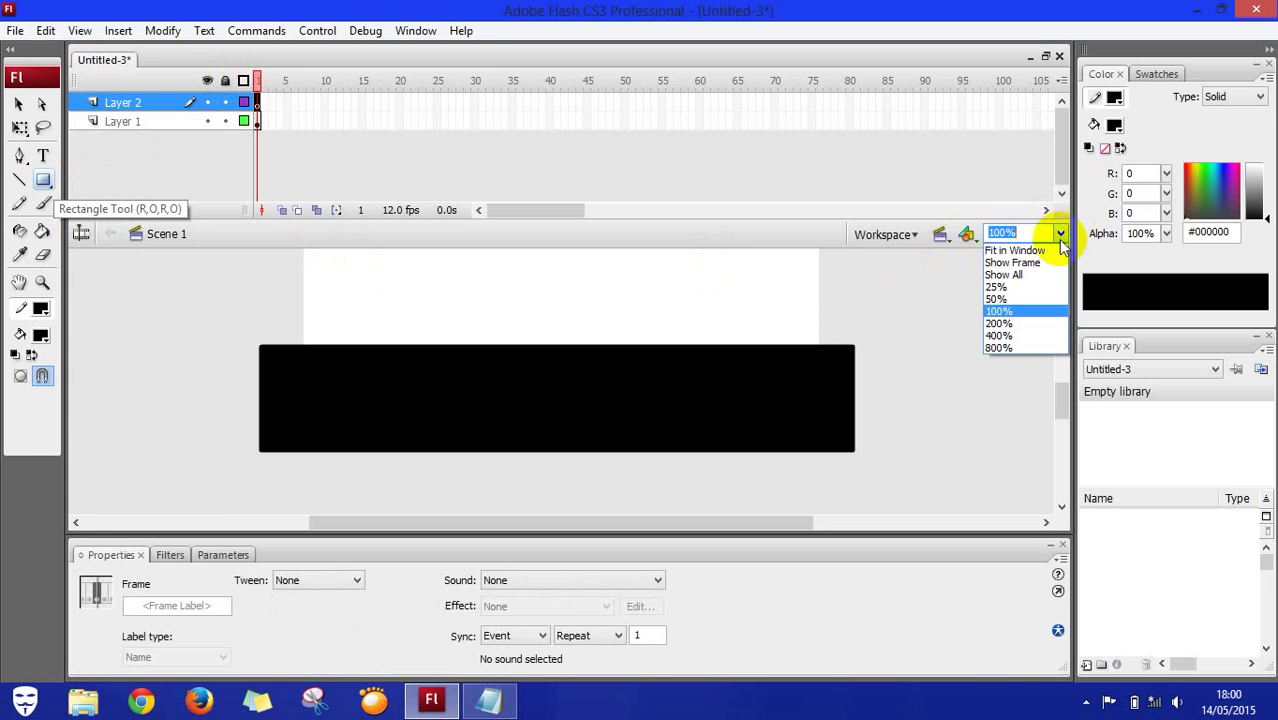
left_click(999, 322)
left_click(1062, 398)
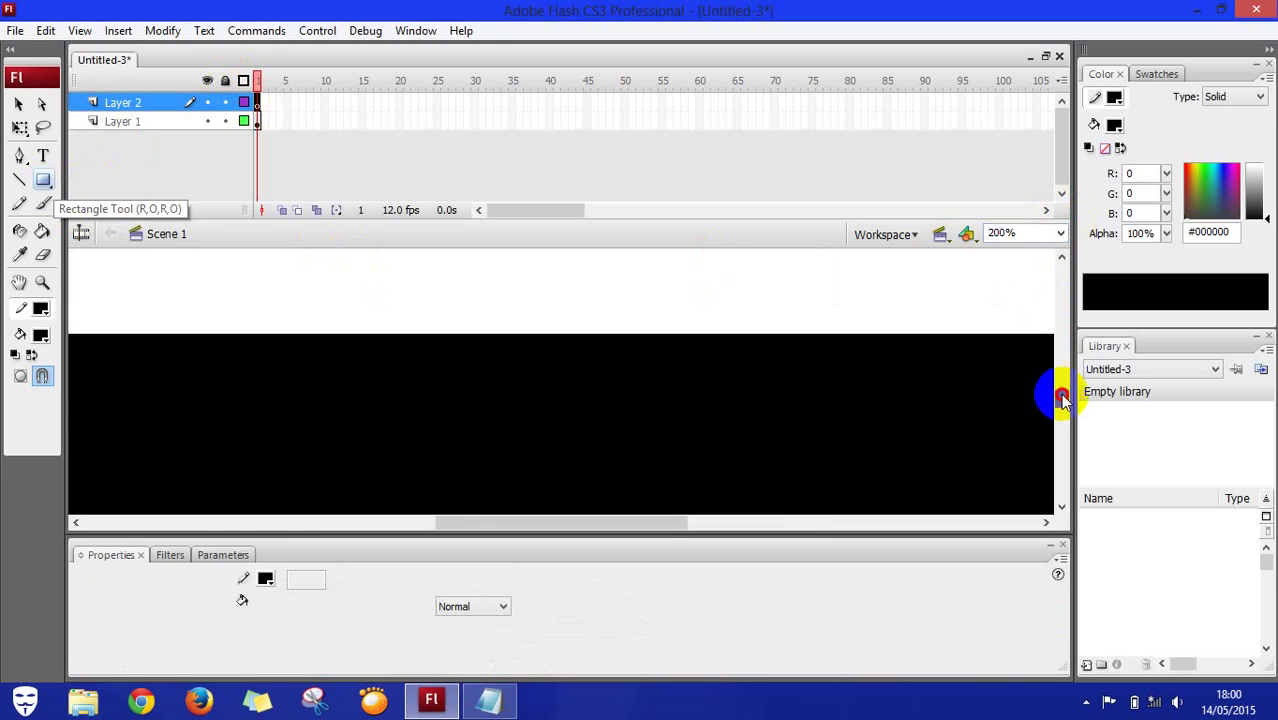
left_click_drag(1062, 398, 1061, 388)
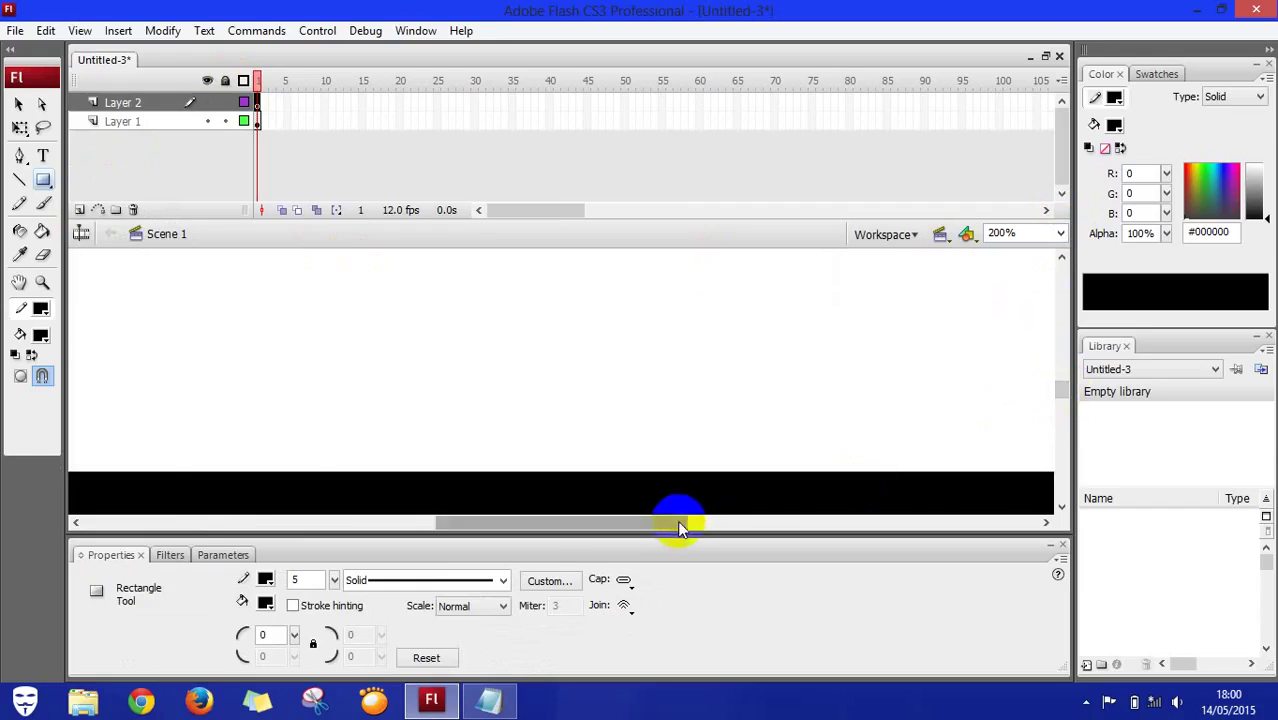
left_click_drag(677, 522, 597, 522)
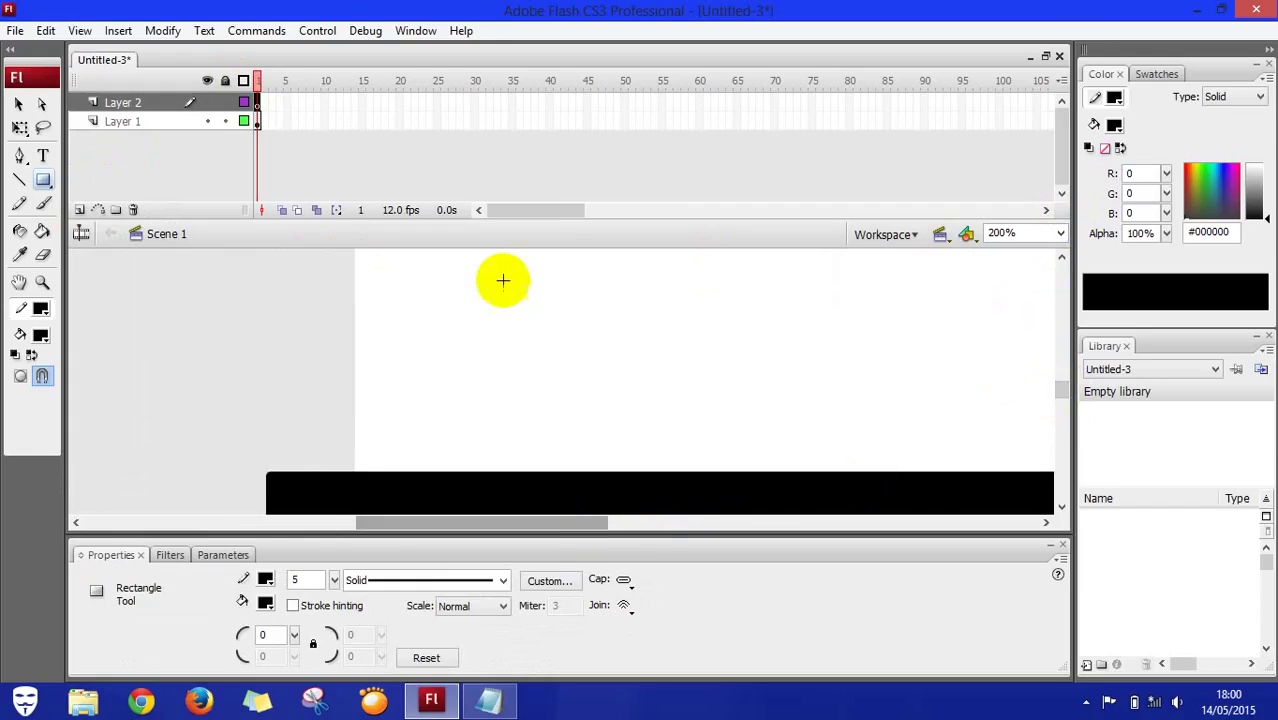
left_click(20, 181)
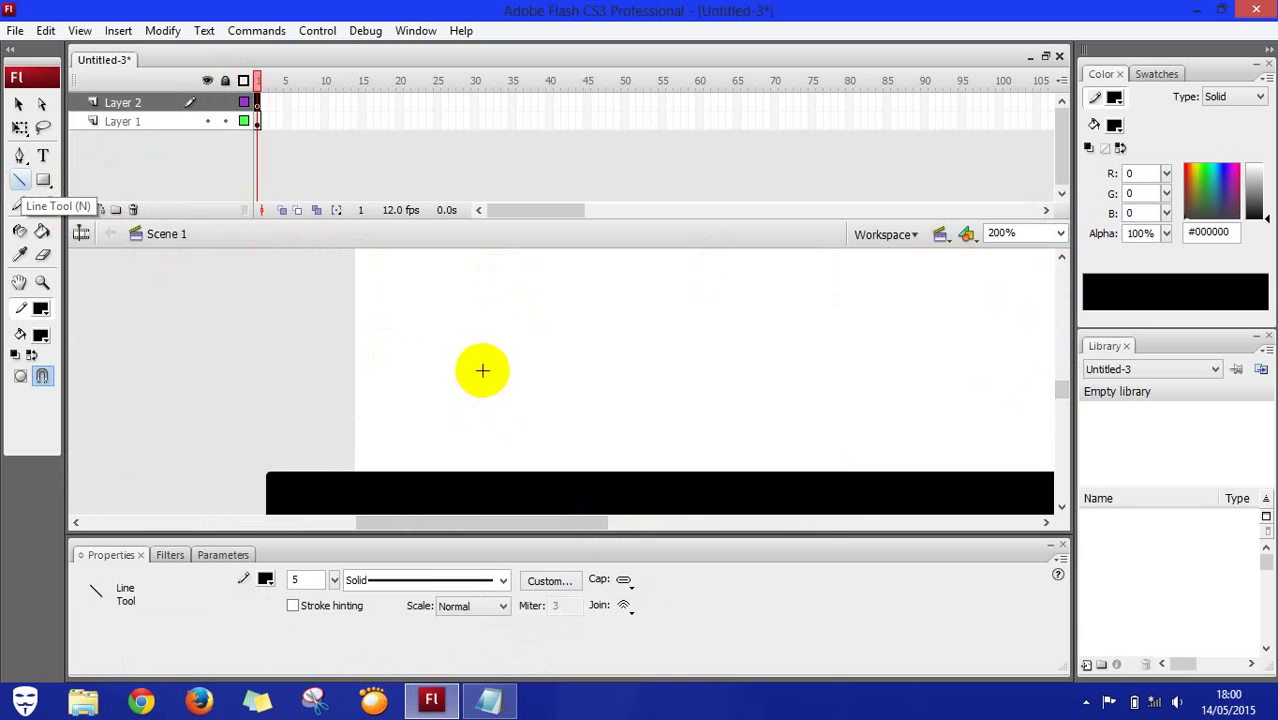
left_click_drag(468, 378, 442, 479)
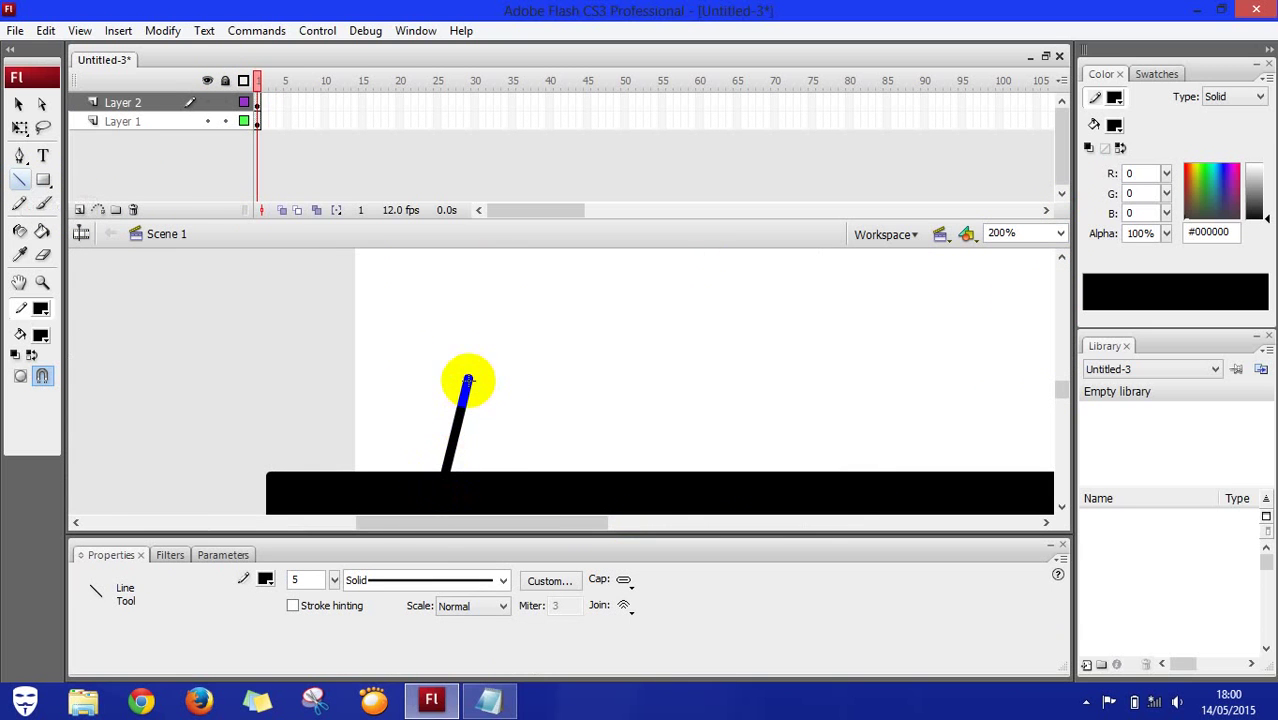
left_click_drag(468, 378, 497, 476)
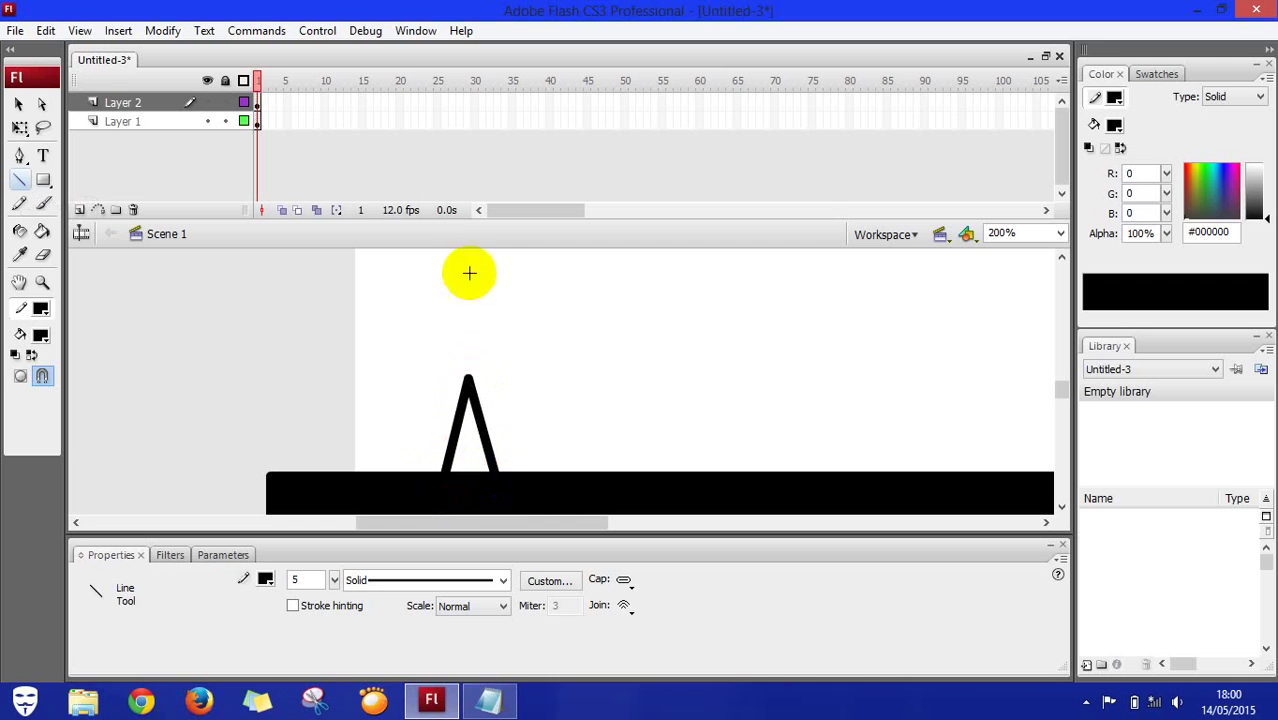
left_click_drag(466, 308, 468, 378)
left_click_drag(461, 302, 432, 352)
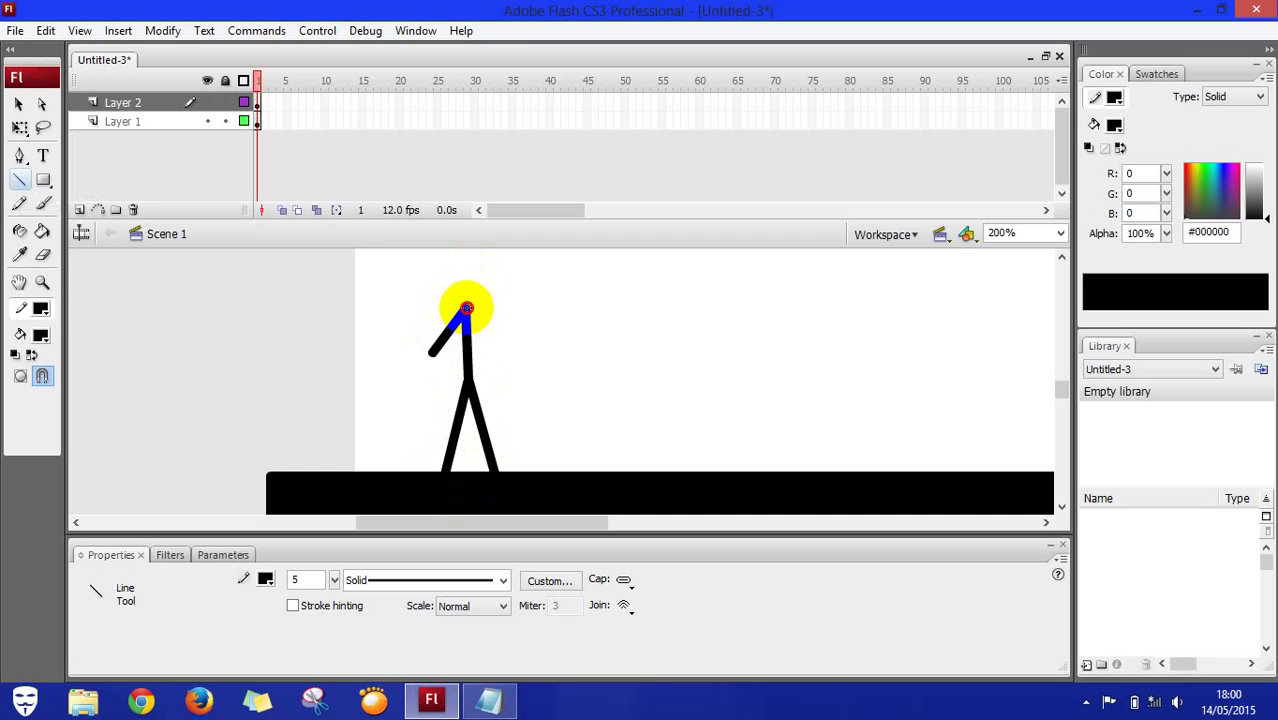
left_click_drag(465, 305, 508, 352)
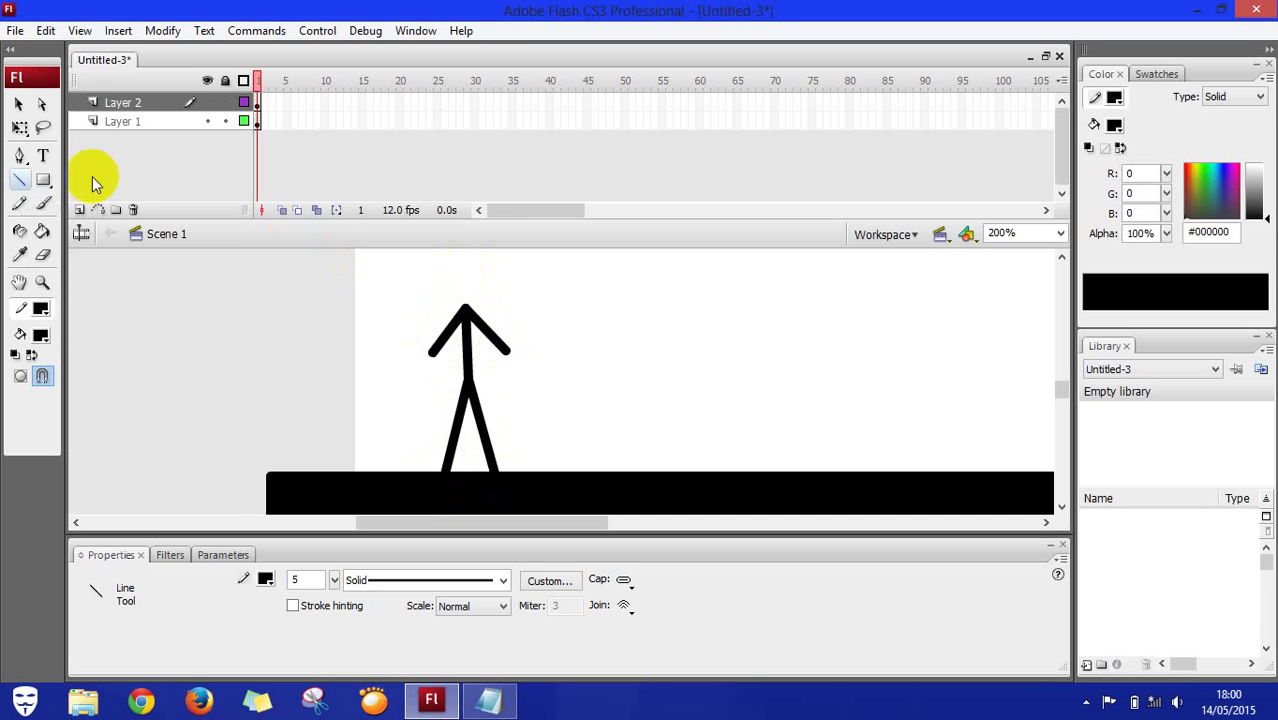
Step: Draw a filled black circle about 30 px across as the head and place it on top of the stick figure's torso
left_click(45, 180)
left_click(64, 233)
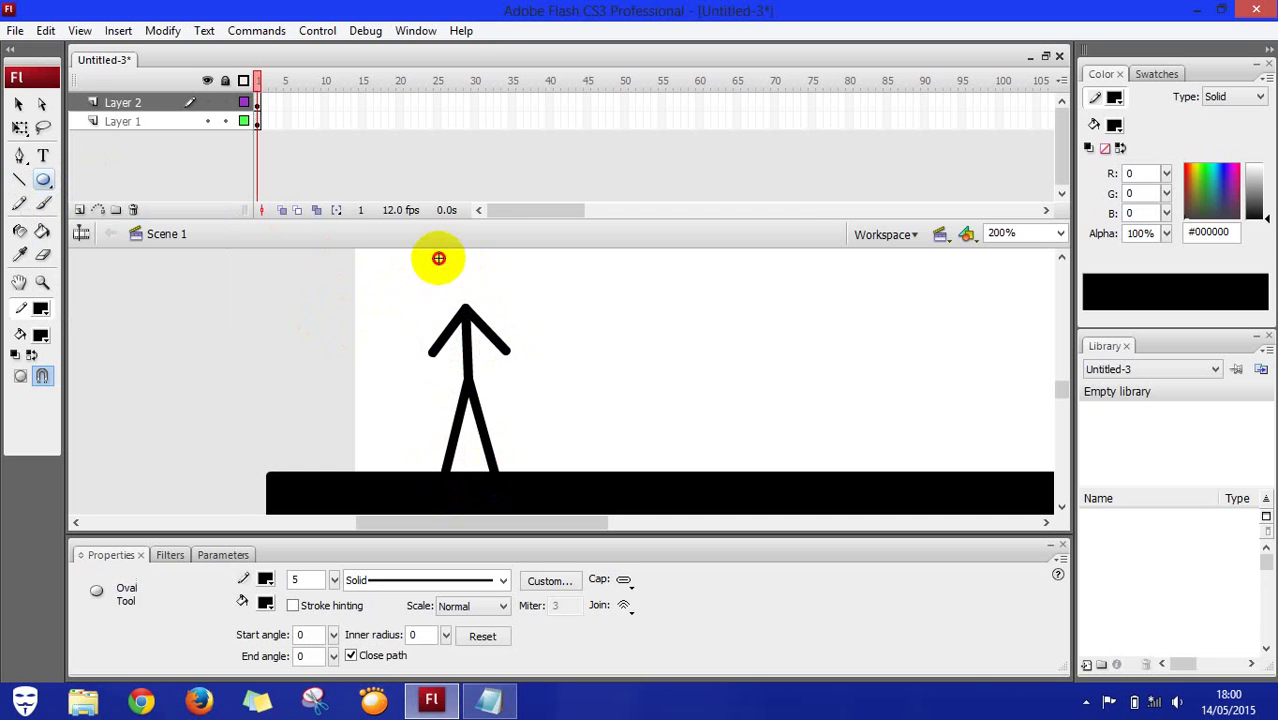
mouse_move(436, 257)
left_mouse_down()
mouse_move(490, 318)
mouse_move(472, 296)
left_mouse_up()
left_click(18, 105)
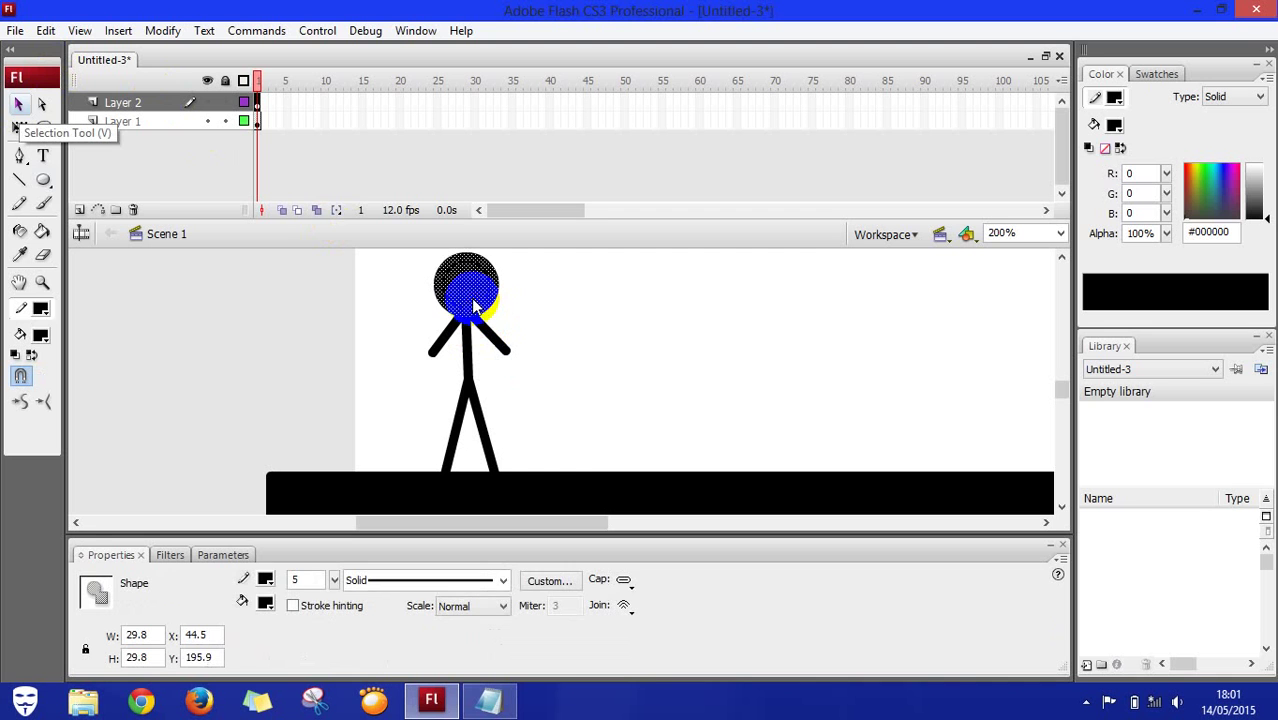
left_click(551, 343)
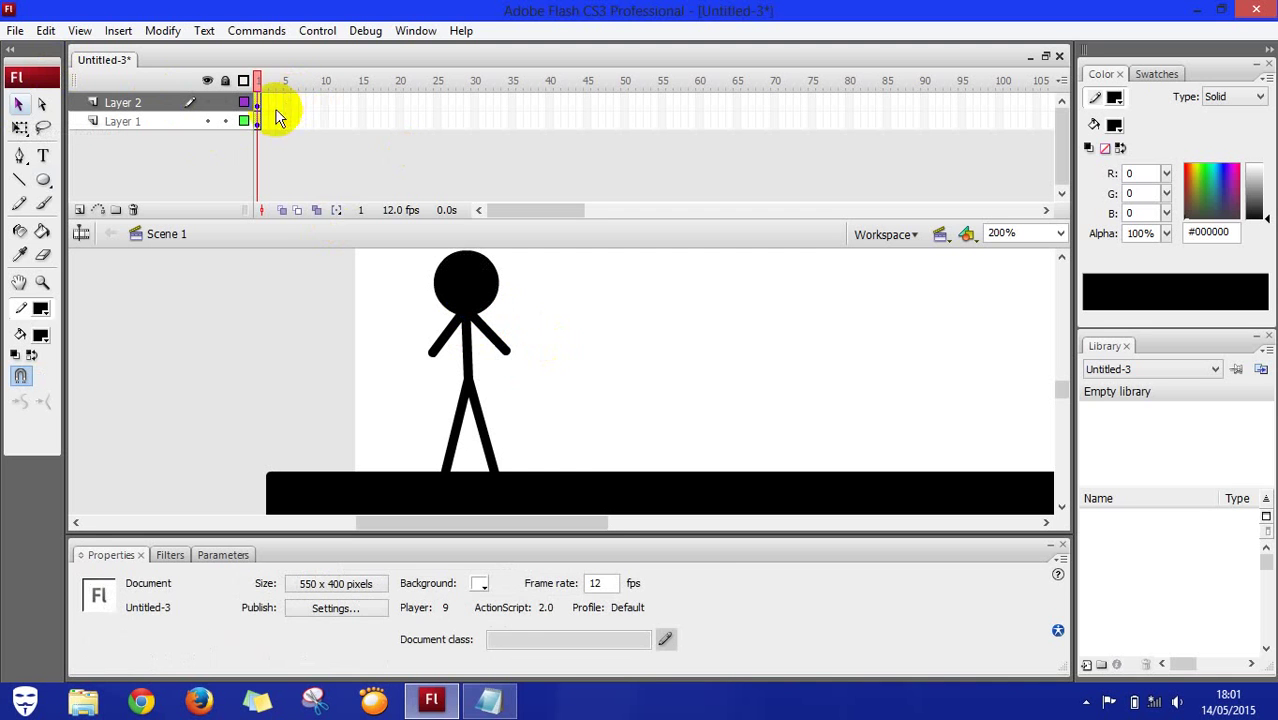
Step: Convert the whole stick figure on Layer 2 to a Graphic symbol named orang
left_click(259, 103)
left_click(466, 285)
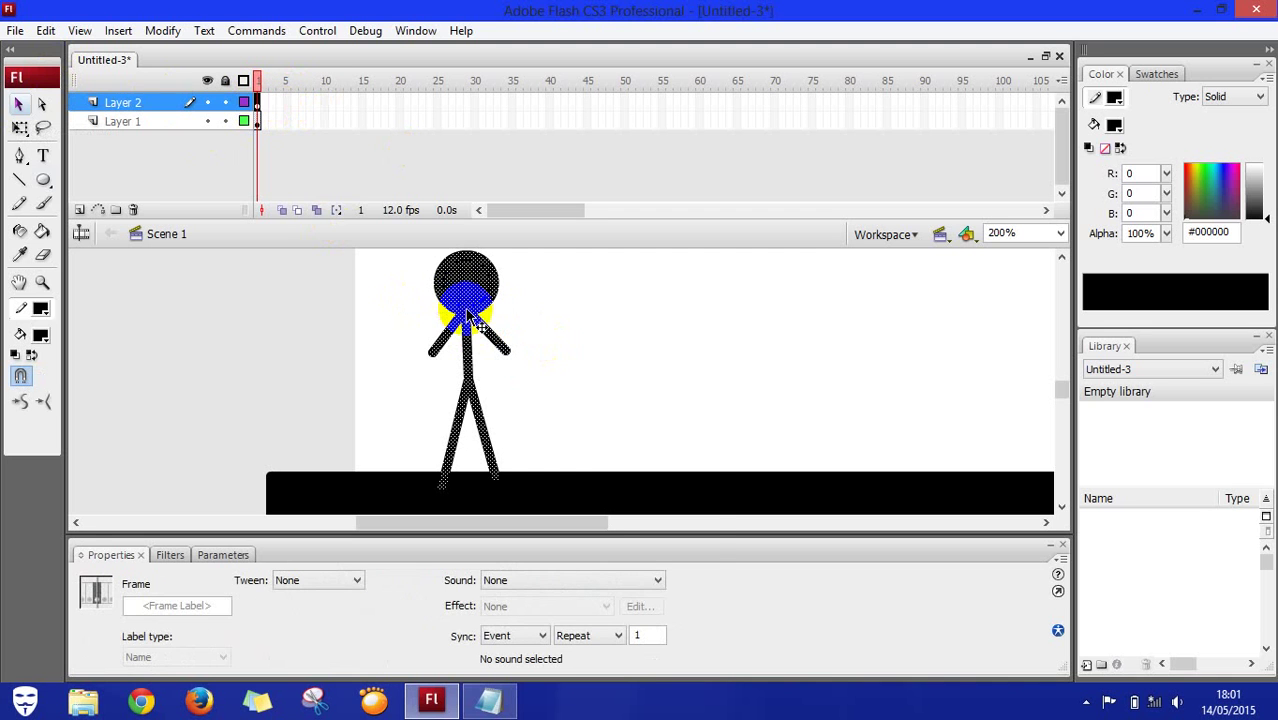
right_click(467, 283)
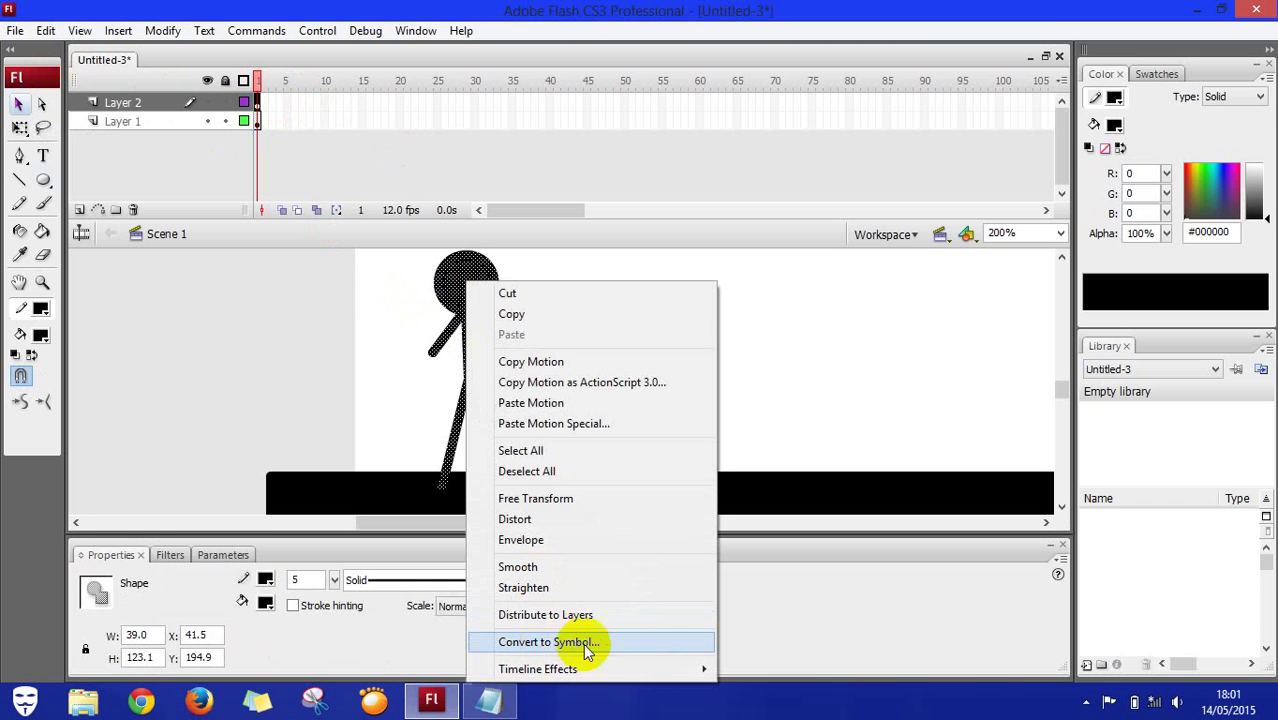
left_click(545, 645)
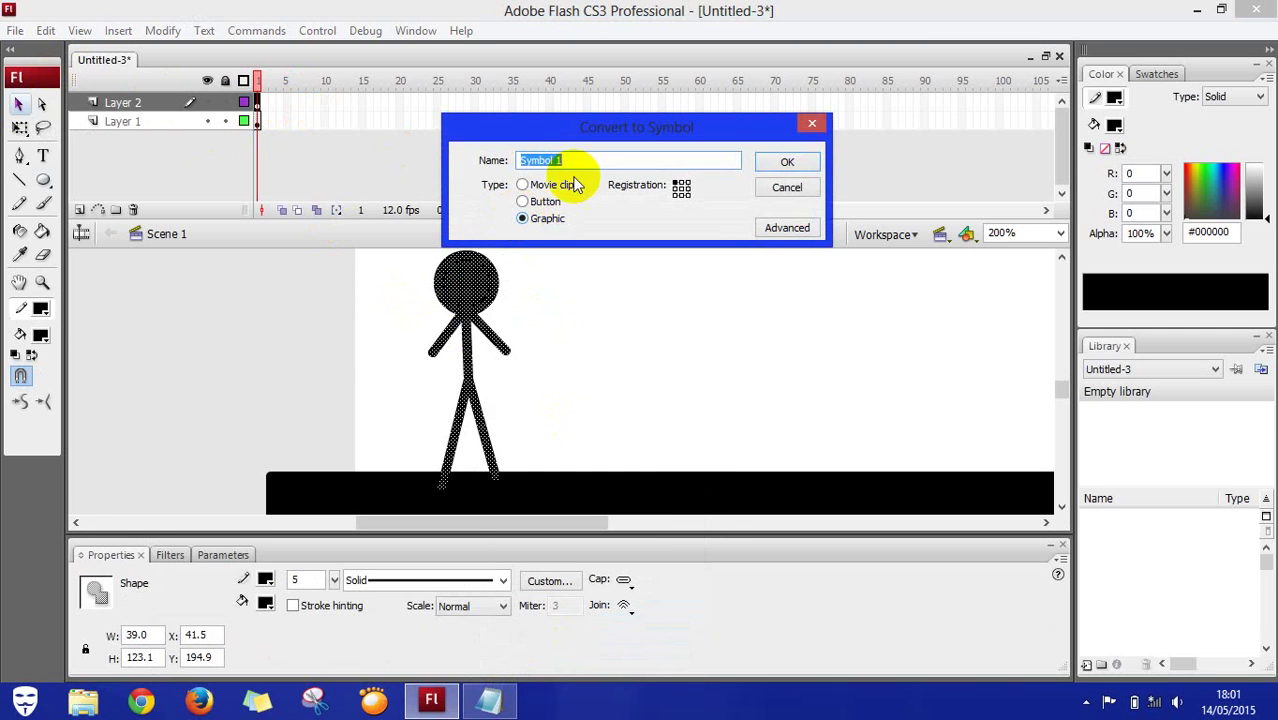
key("BackSpace")
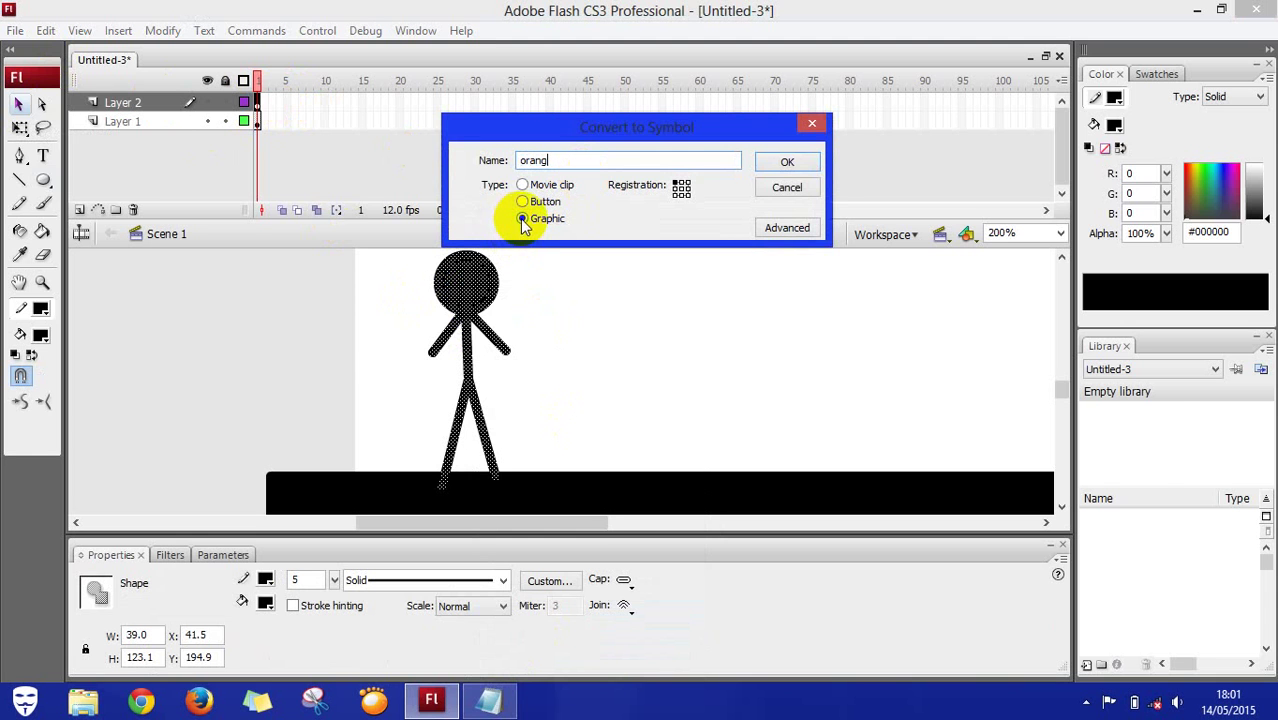
left_click(772, 166)
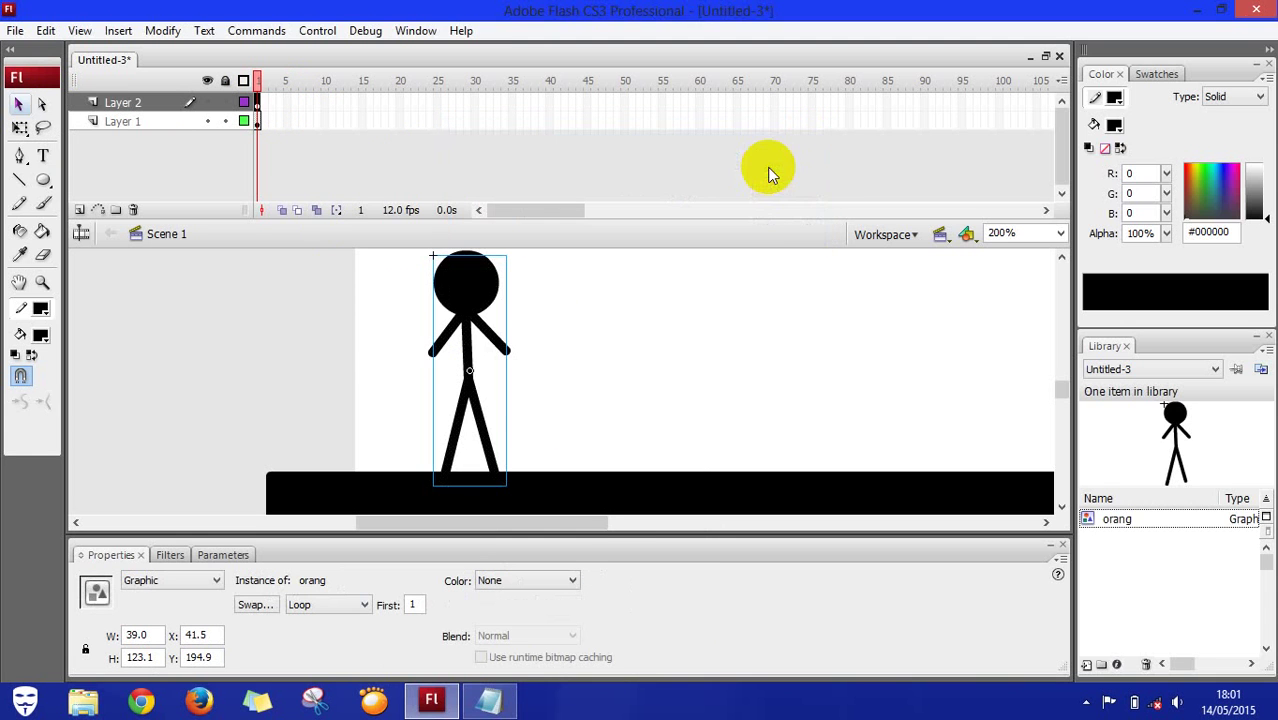
Step: Open the orang symbol for editing and lengthen and bend the figure's arms and legs into a curved walking pose in frame 1
left_click_drag(491, 379, 476, 315)
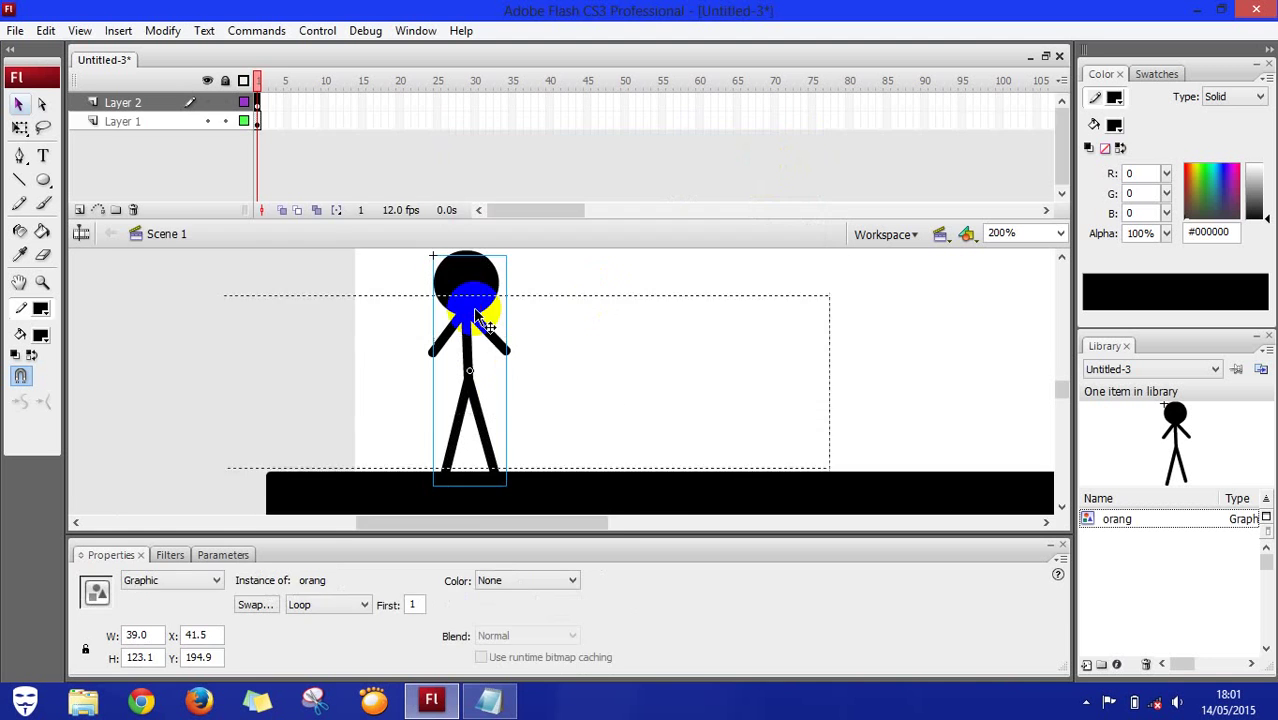
double_click(476, 315)
left_click(547, 400)
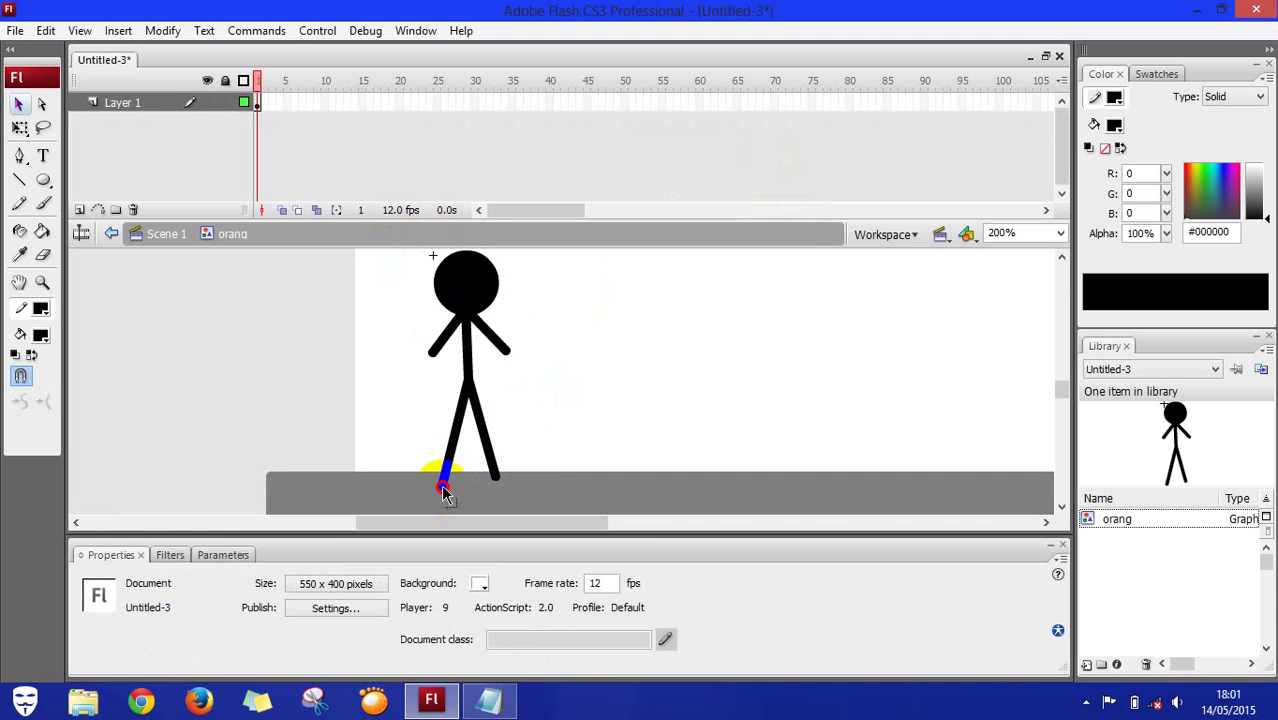
left_click(435, 362)
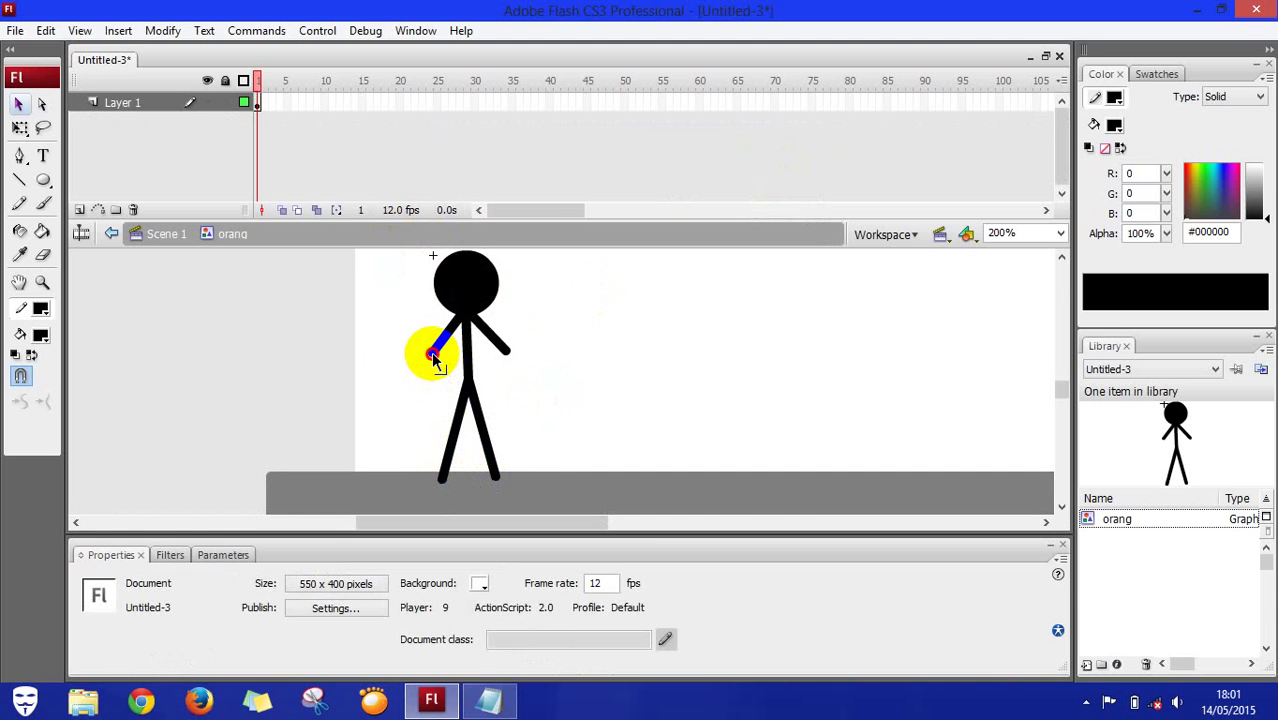
left_click_drag(435, 362, 432, 374)
left_click_drag(512, 350, 448, 351)
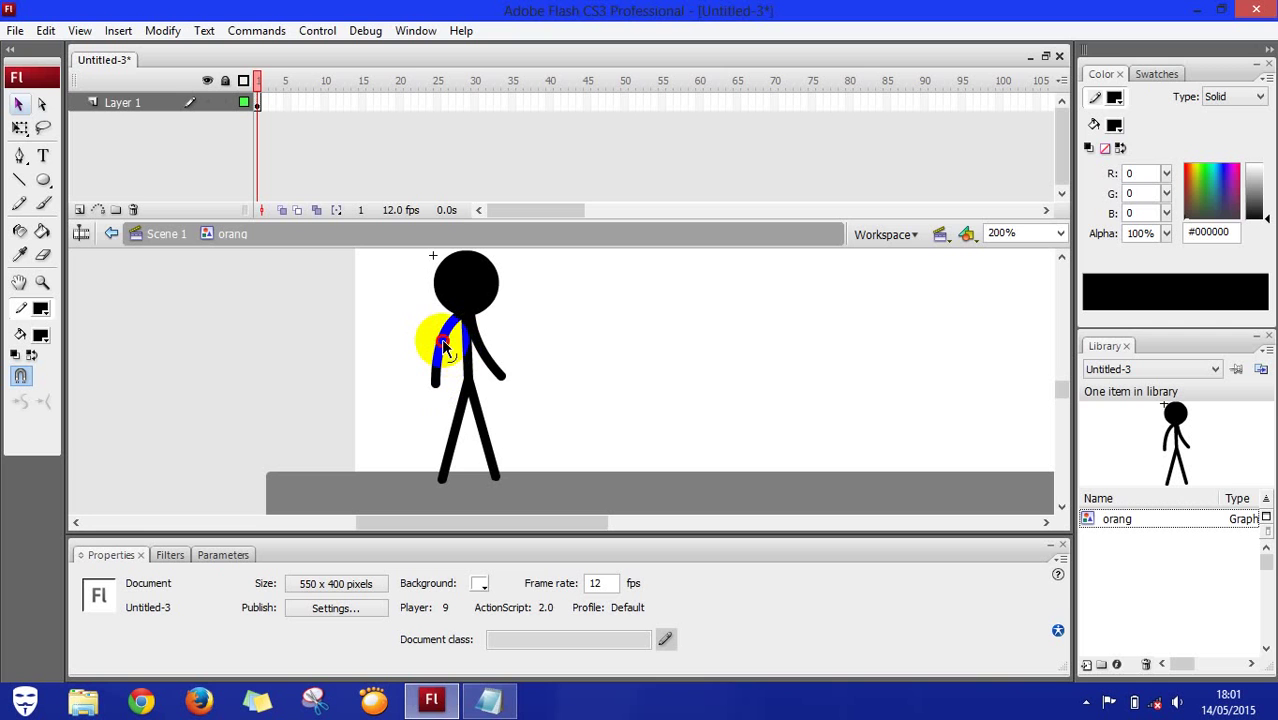
left_click_drag(440, 338, 510, 380)
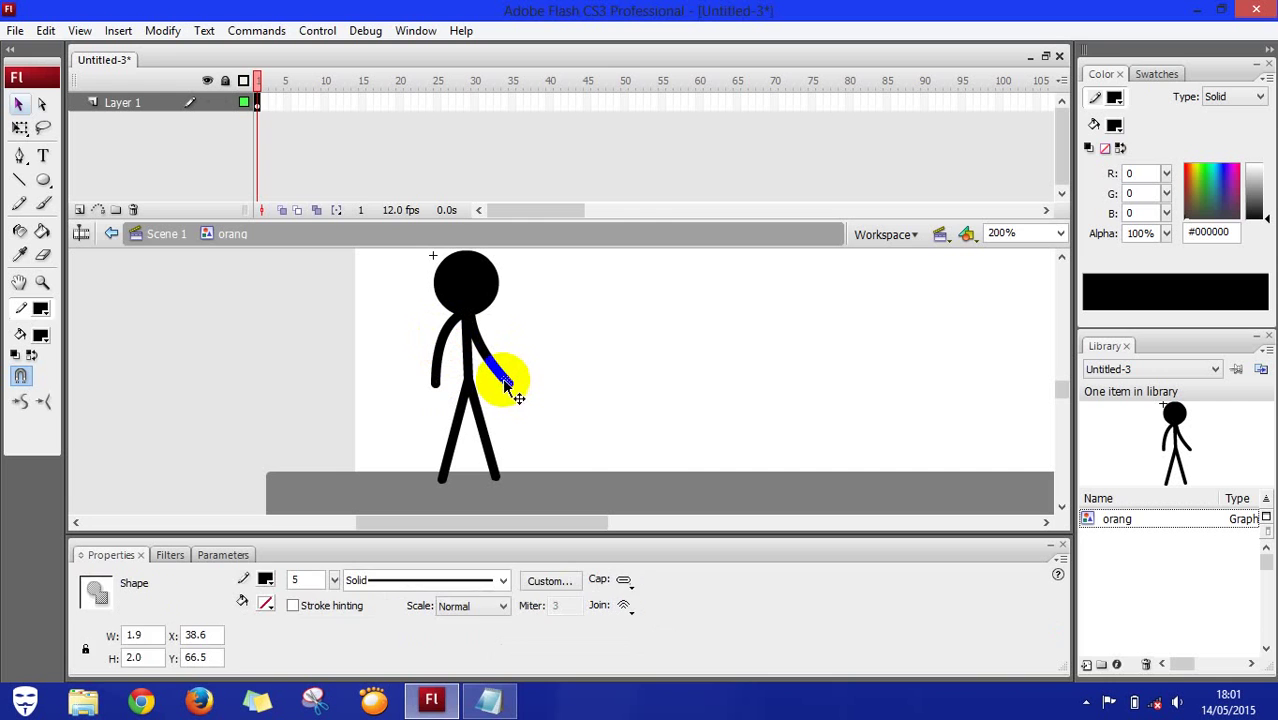
left_click(527, 417)
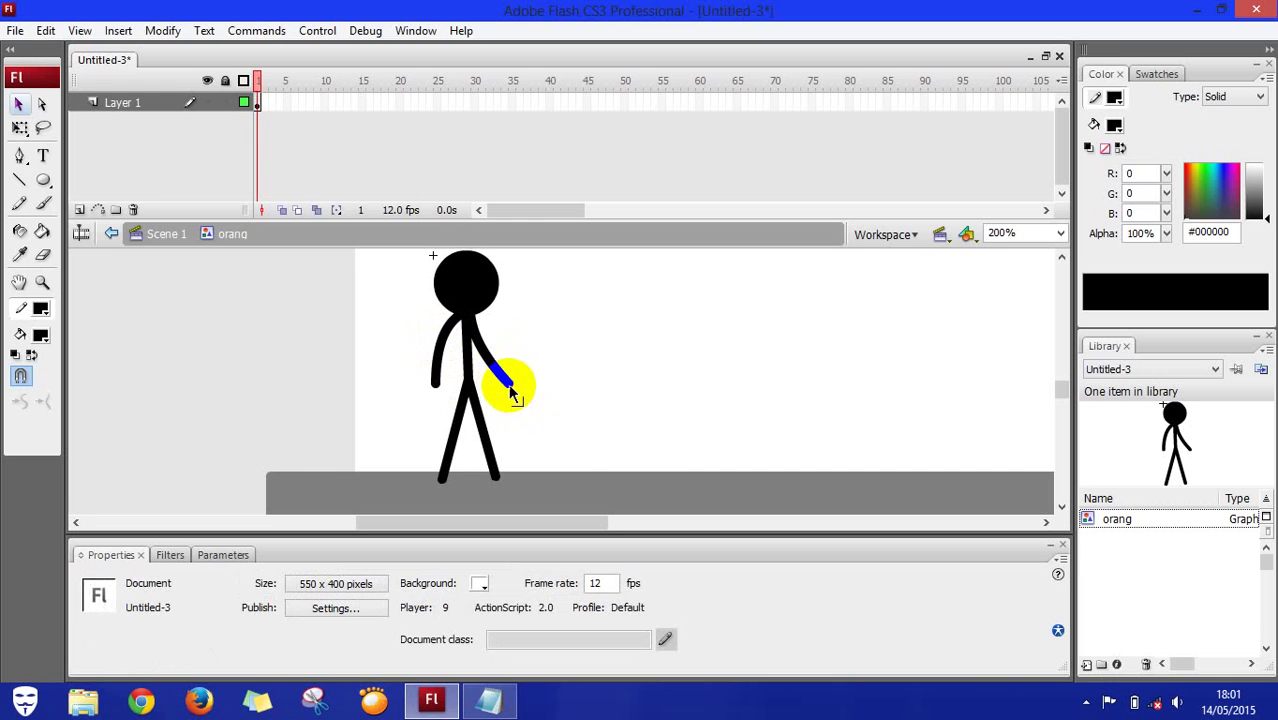
left_click_drag(504, 389, 507, 484)
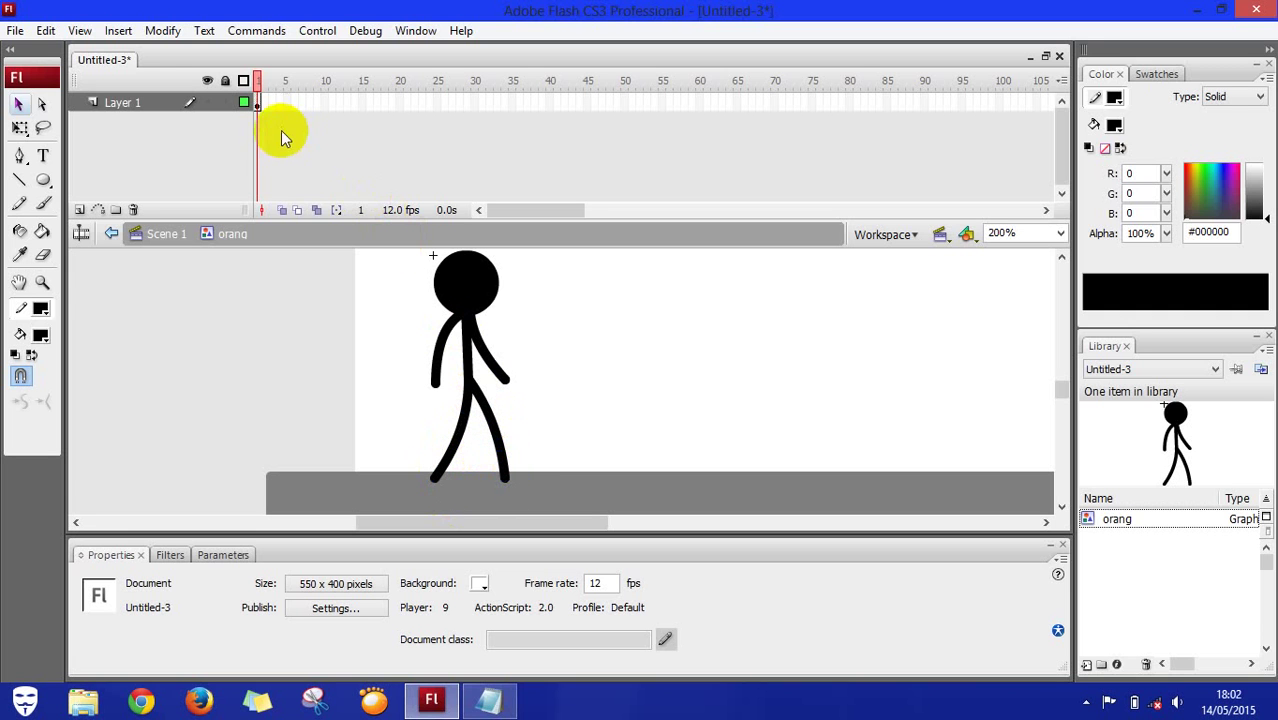
Step: Insert a keyframe at frame 2 of the orang symbol's timeline and deselect the figure
left_click(263, 100)
right_click(263, 100)
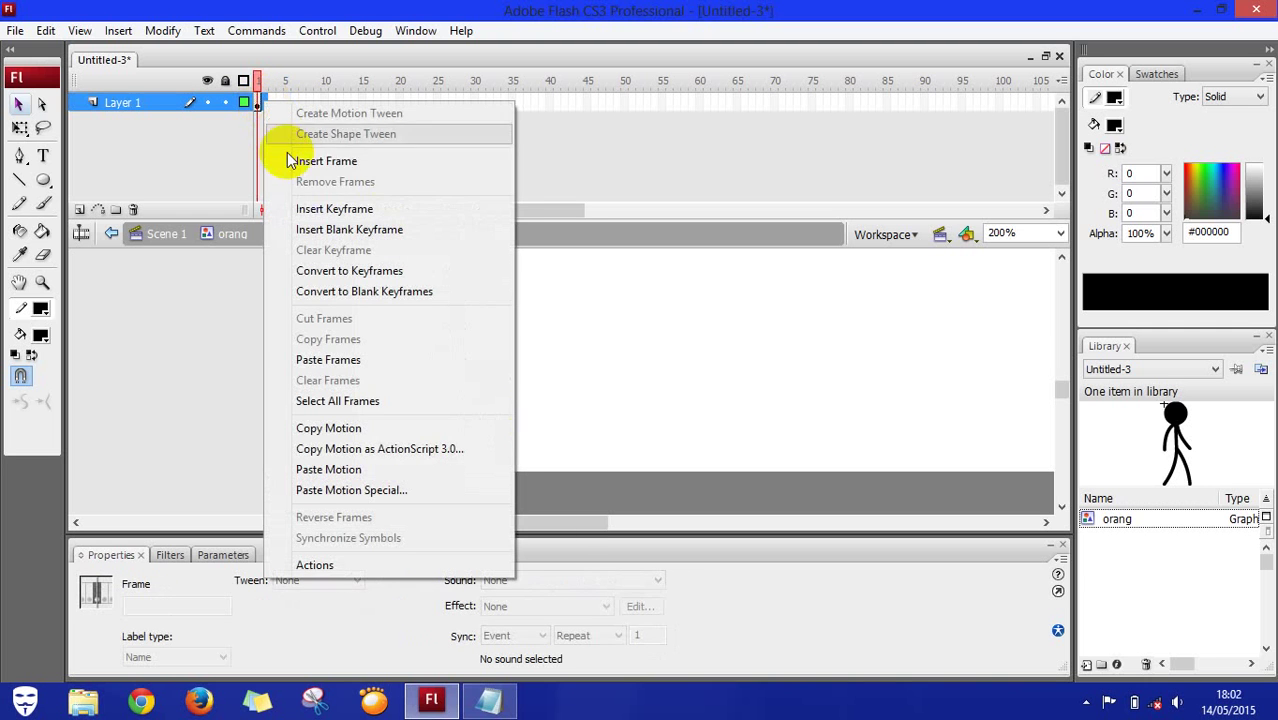
left_click(305, 210)
left_click(527, 363)
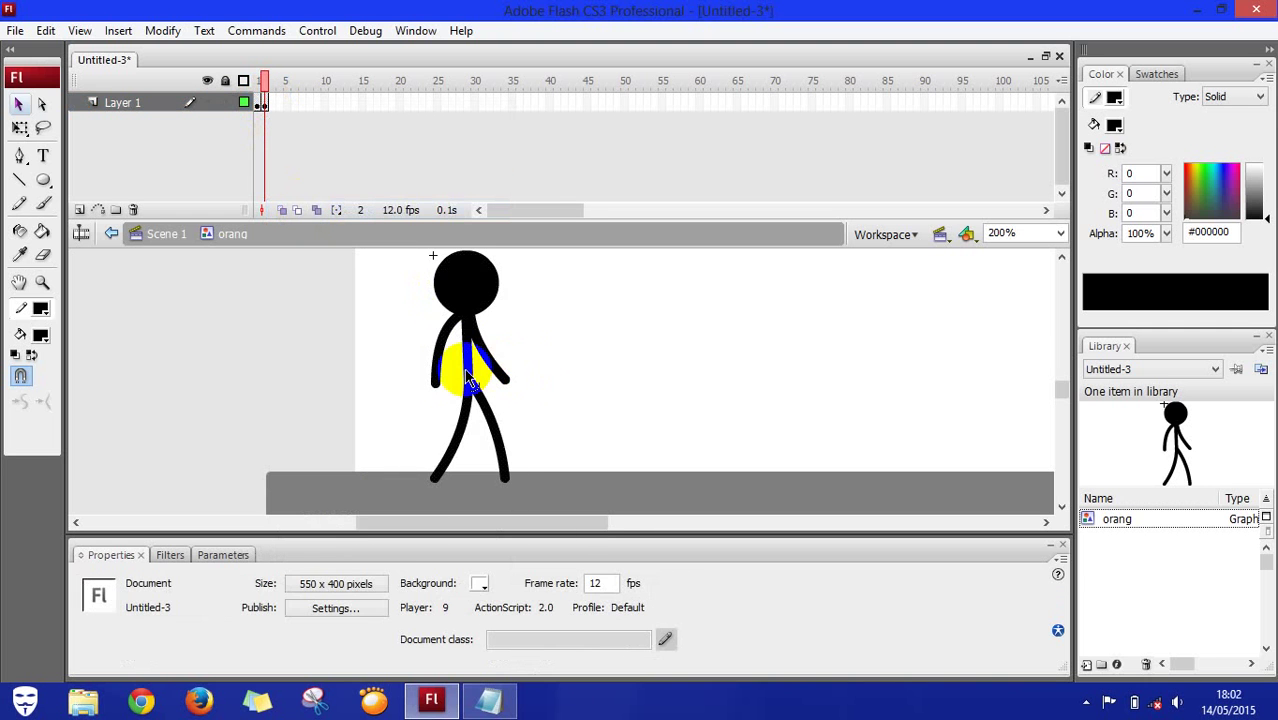
Step: Pose frame 2 of the orang symbol by pulling both arms and both legs closer to the body for a narrower stride
left_click_drag(440, 383, 443, 354)
left_click_drag(440, 384, 444, 386)
left_click_drag(500, 372, 455, 377)
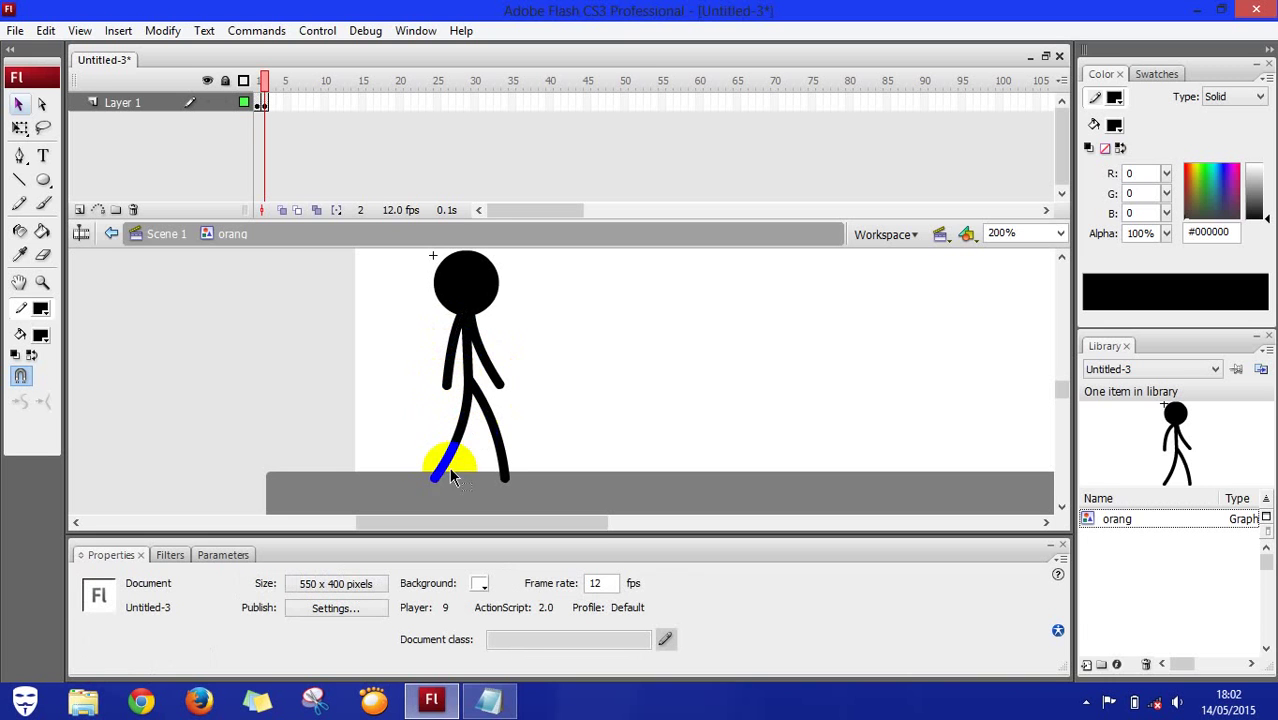
left_click_drag(431, 480, 445, 479)
left_click_drag(502, 450, 448, 387)
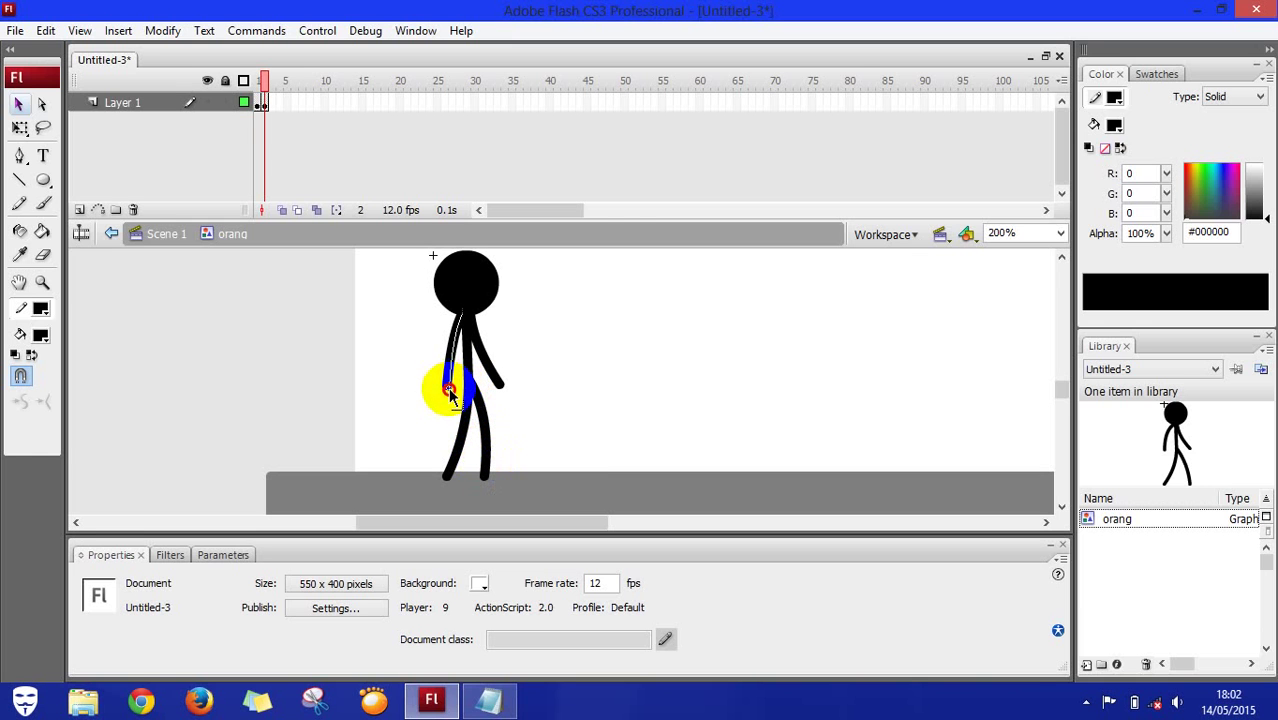
Step: Insert a keyframe at frame 3 of the orang symbol's timeline and deselect the figure
left_click(266, 104)
right_click(268, 104)
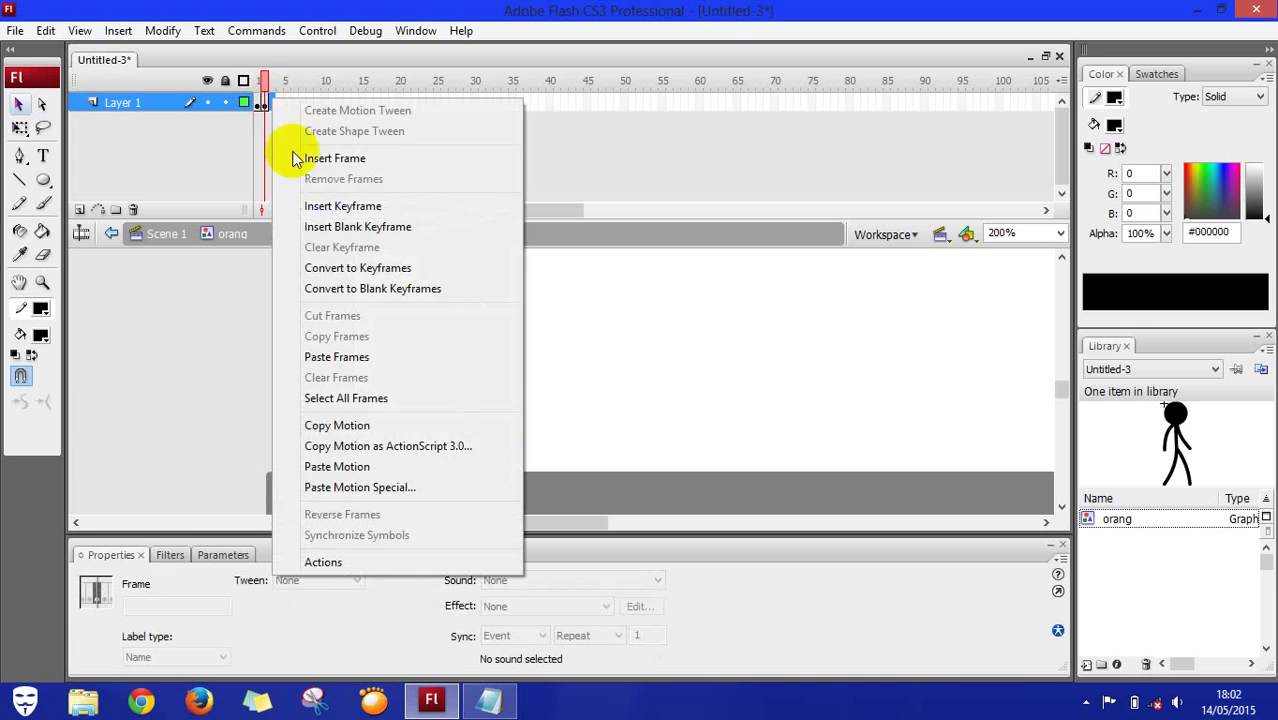
left_click(314, 206)
left_click(545, 390)
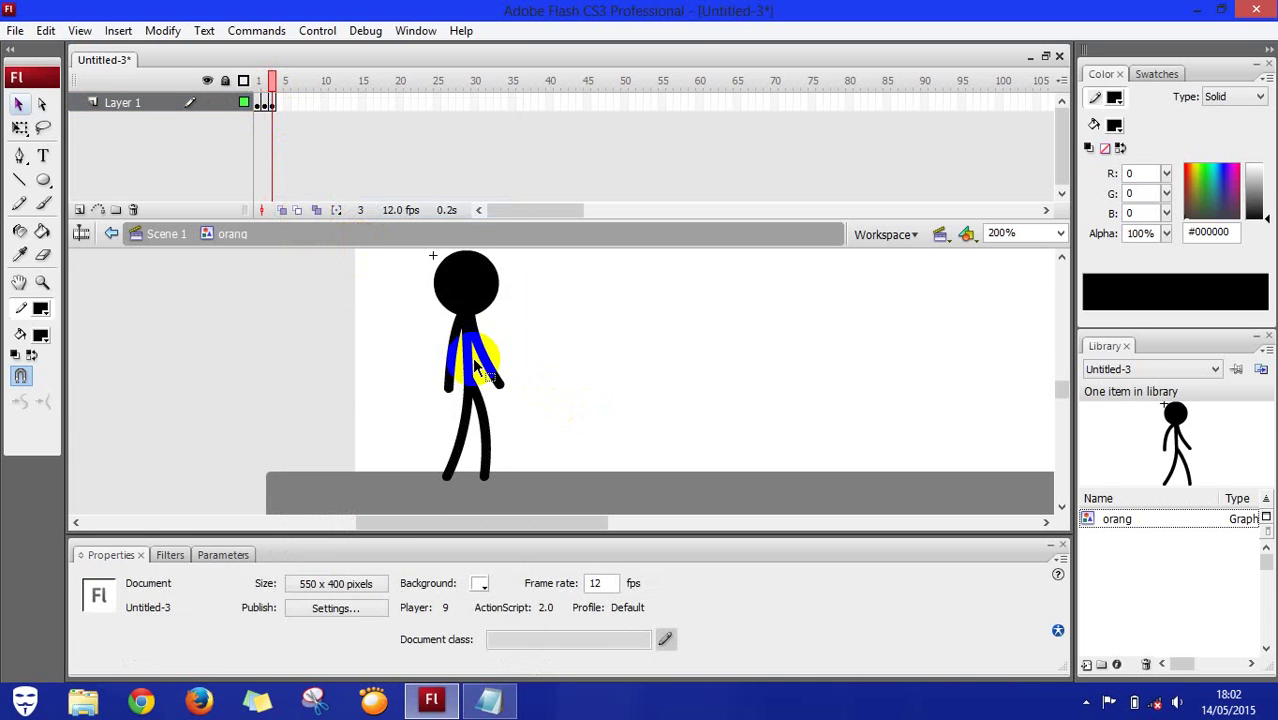
Step: Bring the arms against the torso and the legs nearly together in frame 3, and nudge the selected upper-body stroke down 1 px
mouse_move(446, 383)
left_mouse_down()
mouse_move(500, 386)
mouse_move(447, 364)
mouse_move(453, 350)
mouse_move(463, 393)
left_mouse_up()
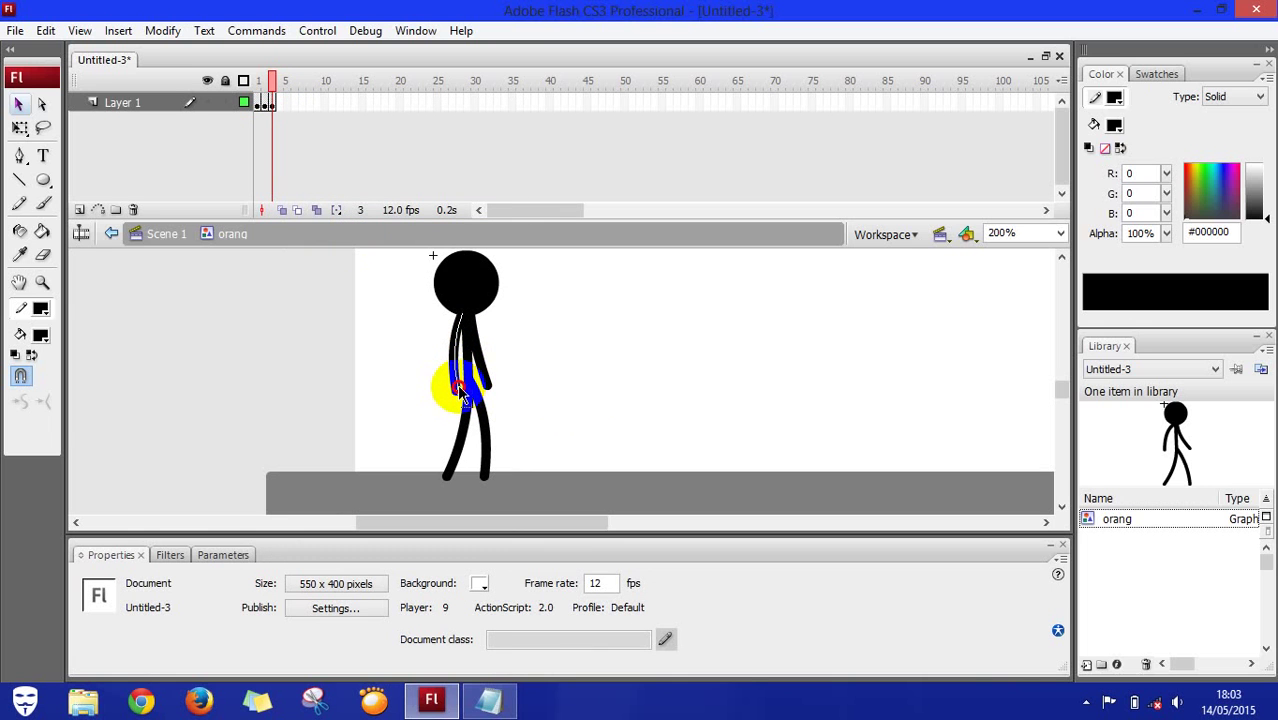
left_click_drag(458, 383, 481, 443)
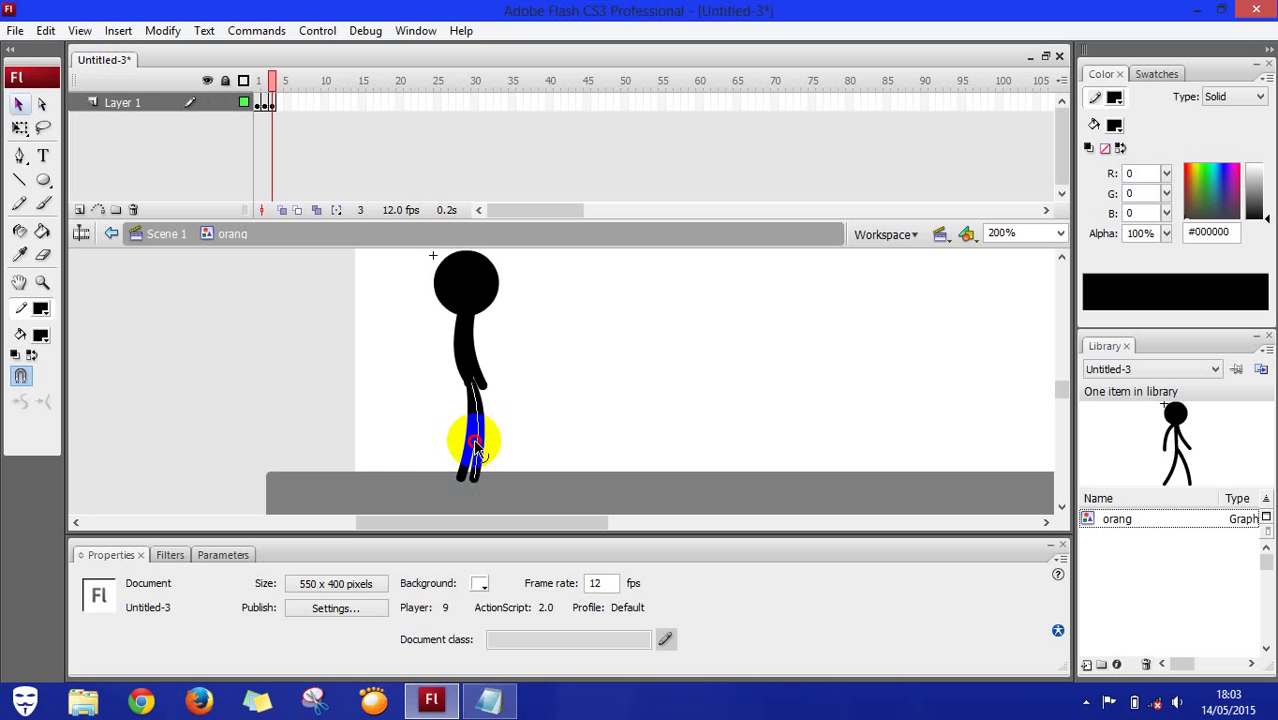
left_click(472, 378)
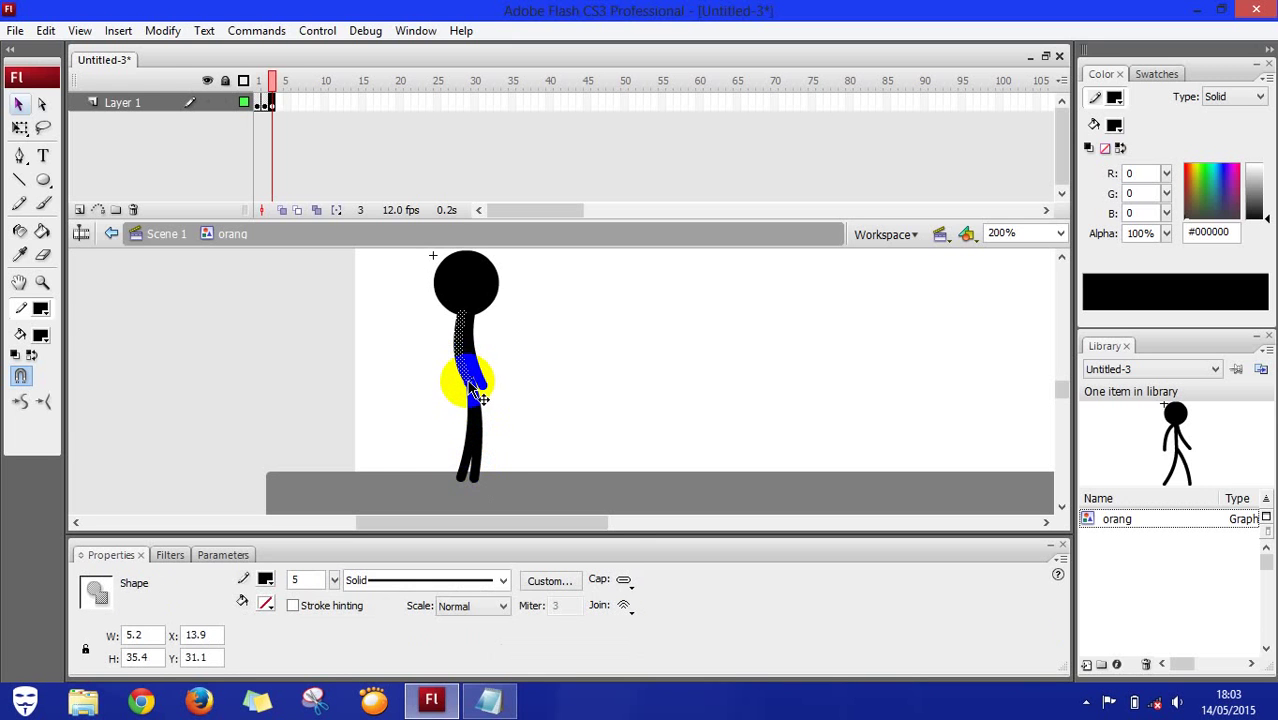
key("Down")
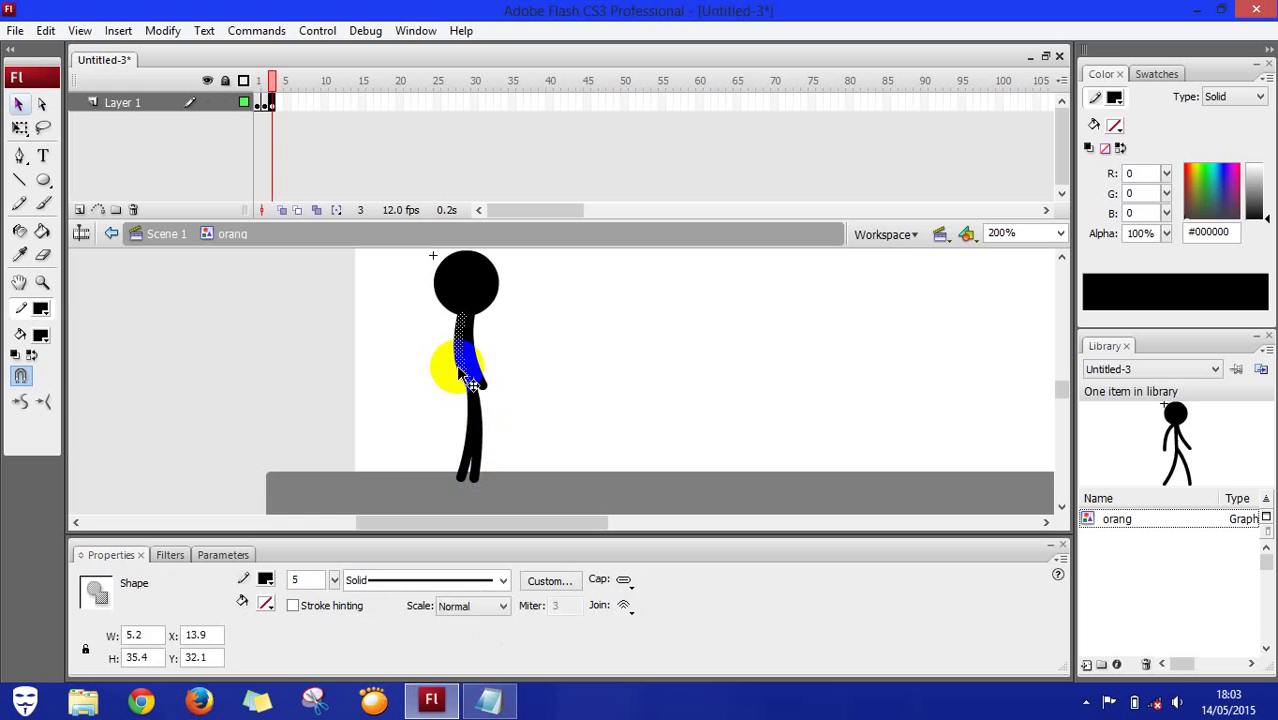
left_click(414, 357)
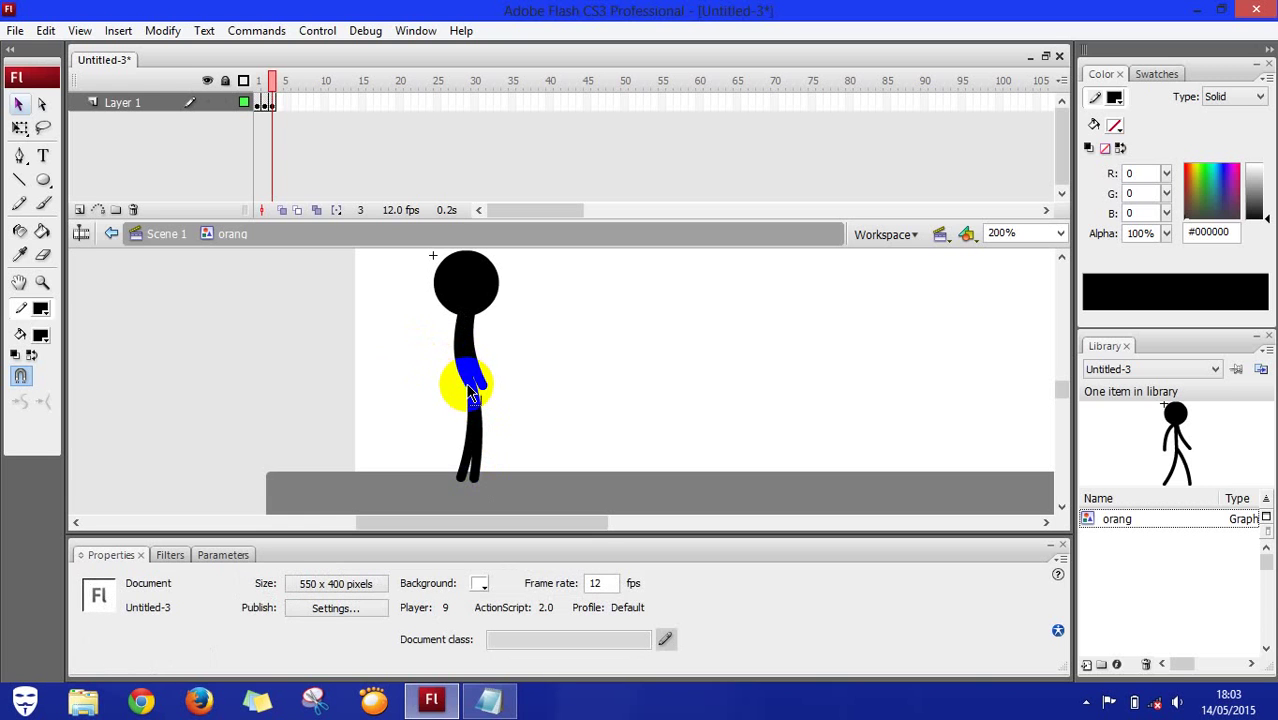
left_click(465, 388)
left_click(585, 340)
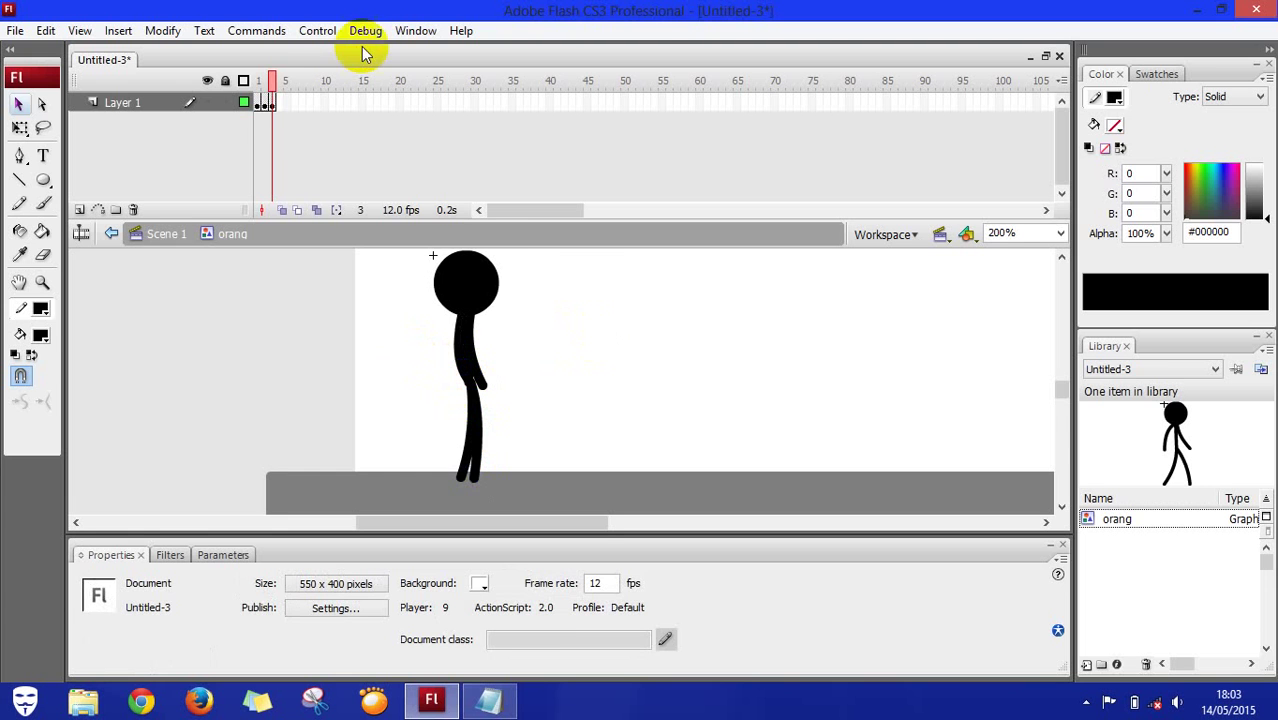
Step: Copy frame 2 of the orang symbol's timeline and paste it into frame 4
left_click(265, 103)
right_click(265, 104)
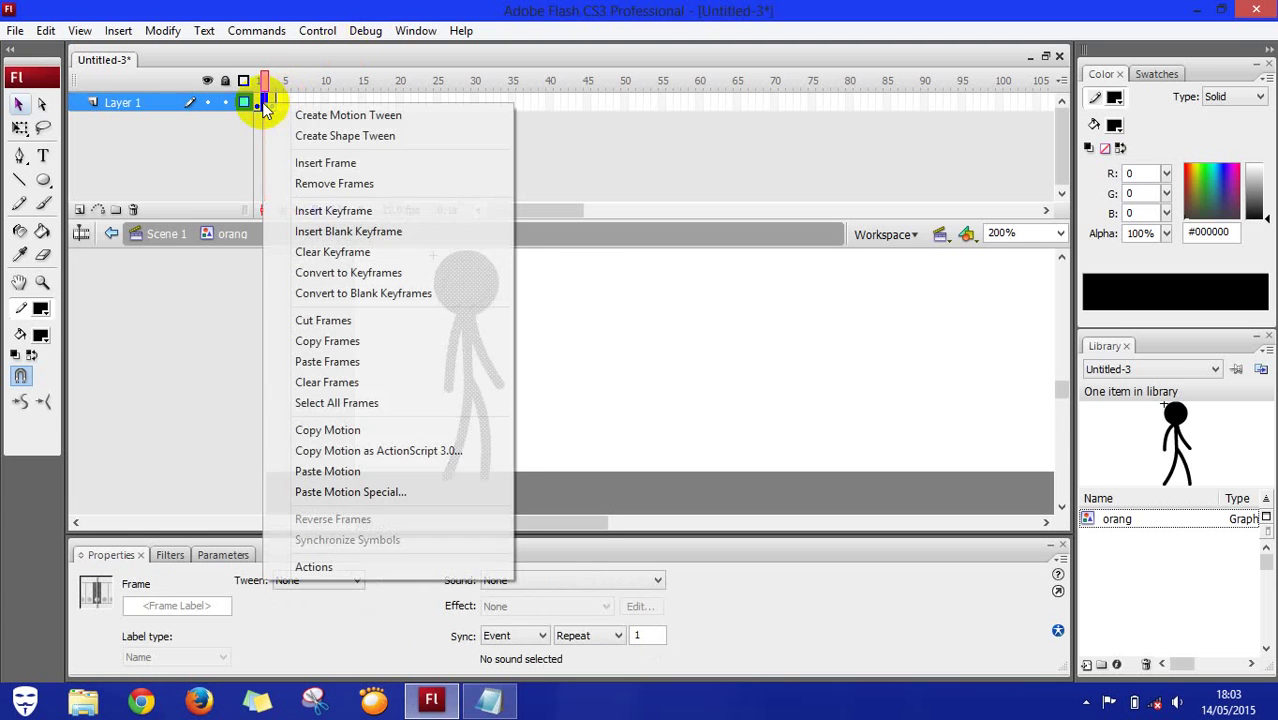
left_click(316, 341)
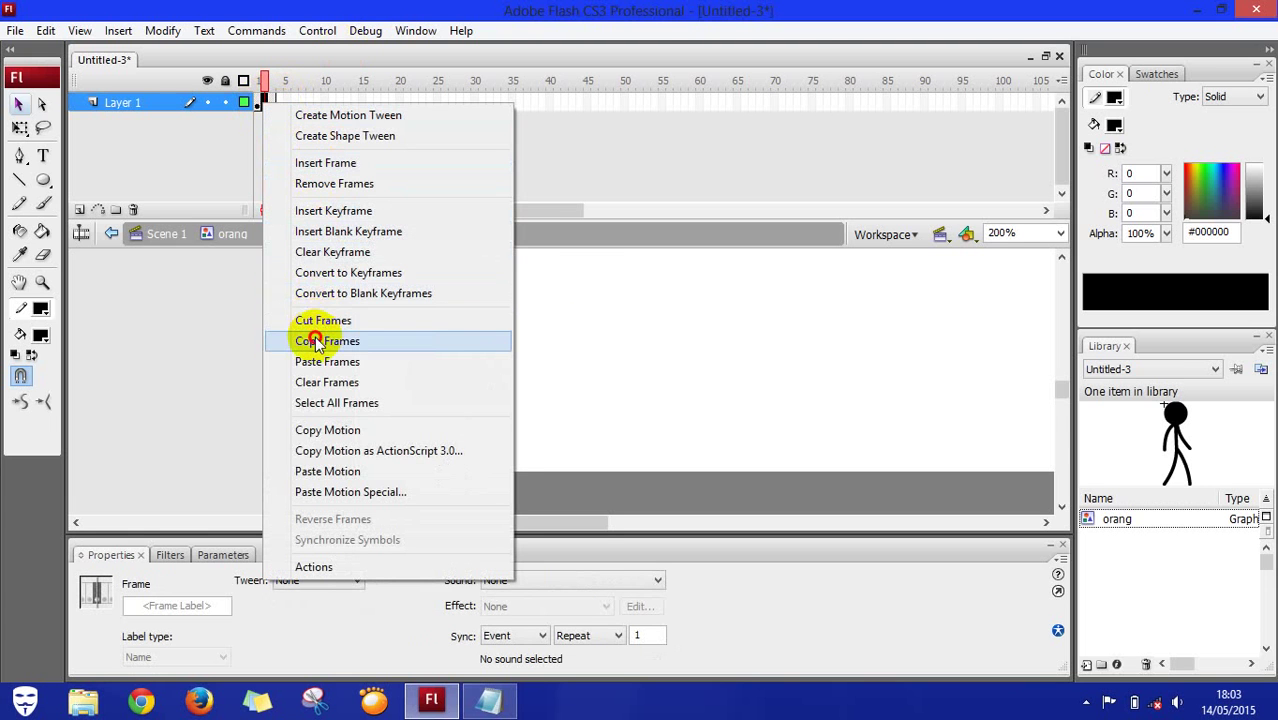
left_click(289, 104)
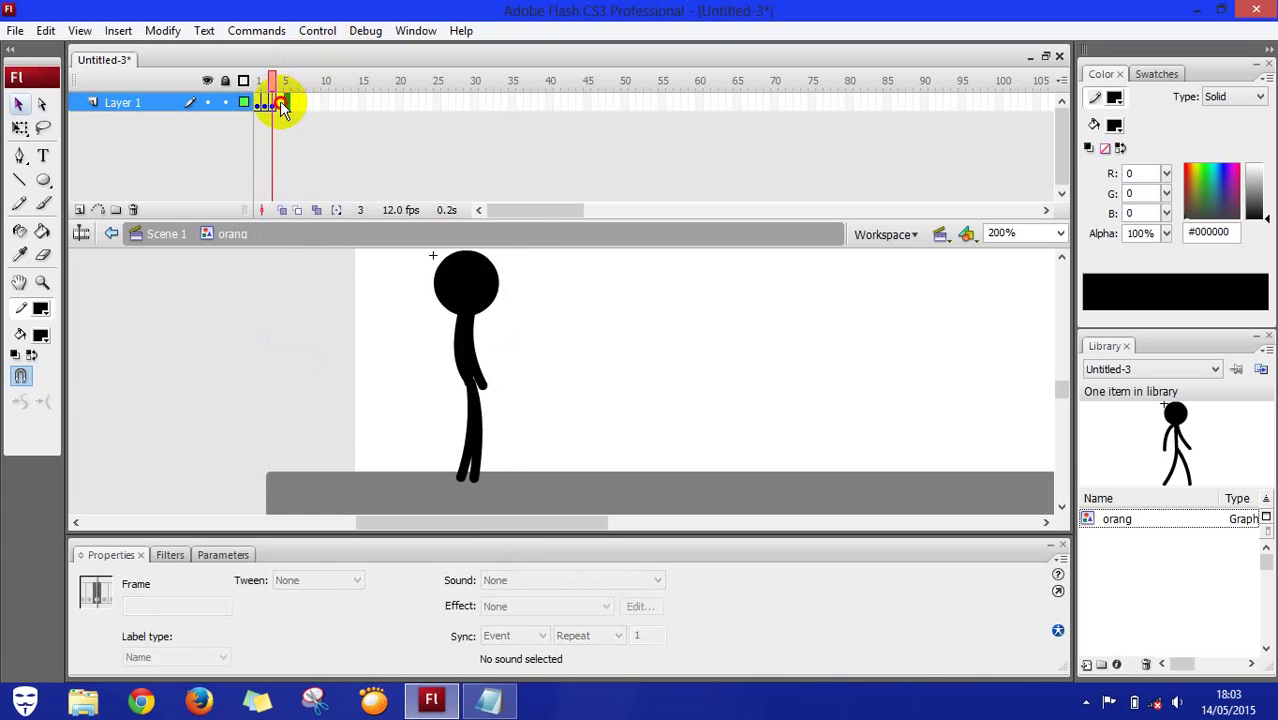
right_click(279, 104)
left_click(340, 363)
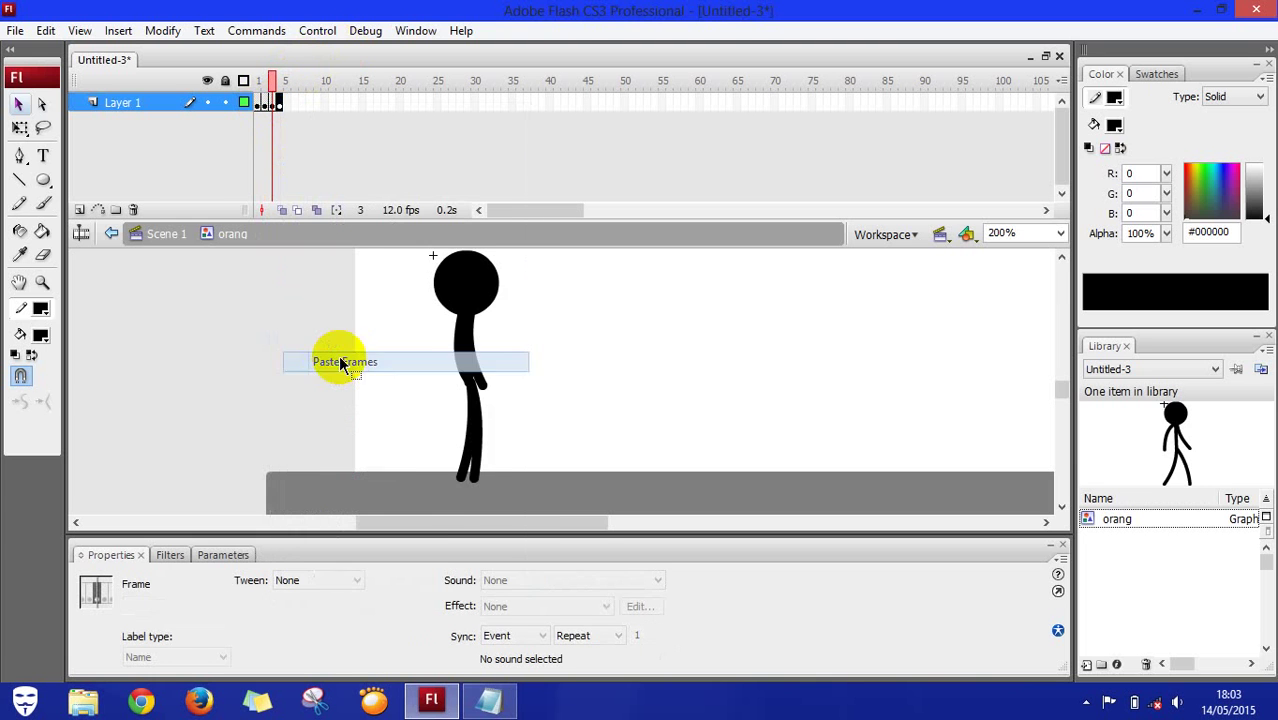
Step: Copy frame 1 of the orang symbol's timeline and paste it into frame 5
left_click(262, 104)
right_click(258, 106)
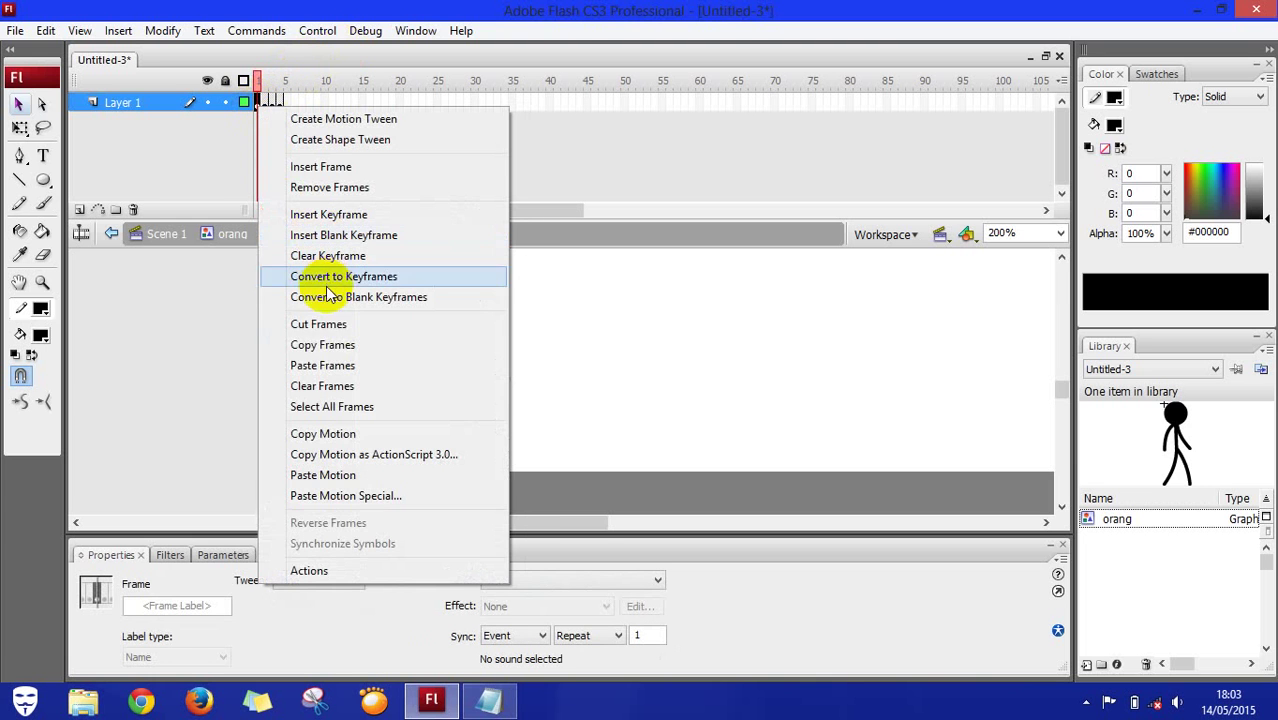
left_click(322, 345)
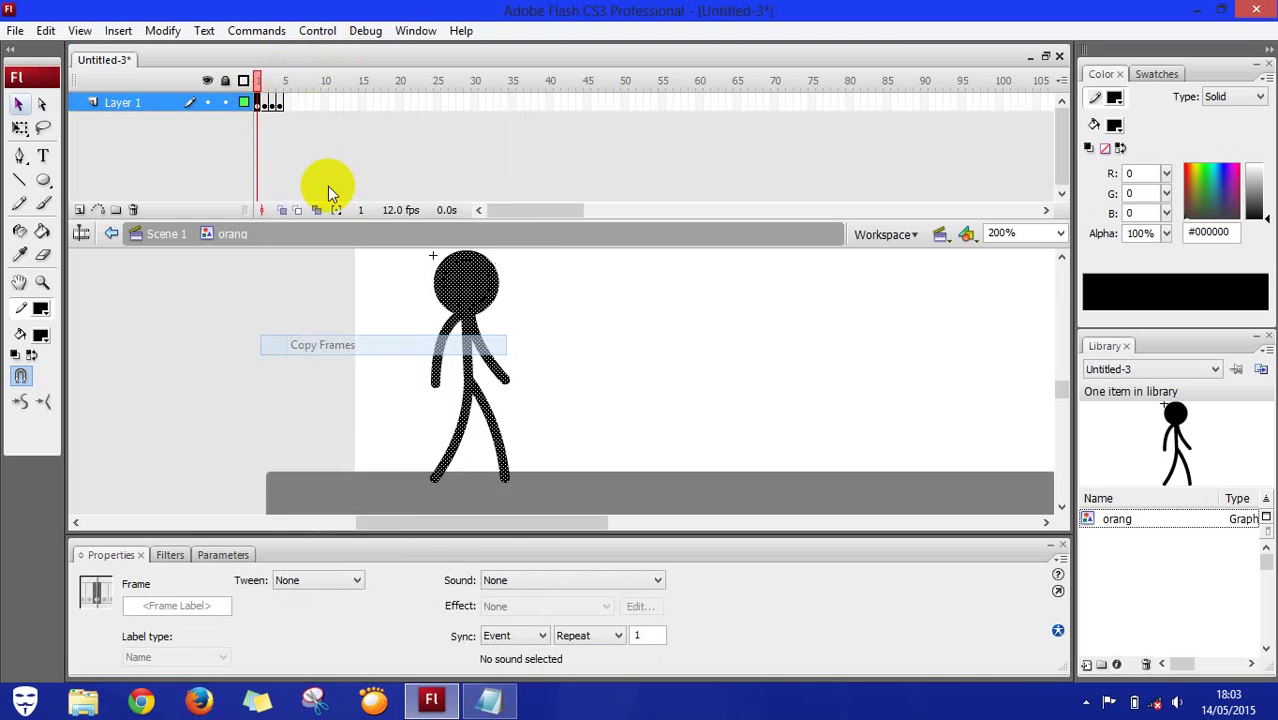
right_click(292, 106)
left_click(337, 366)
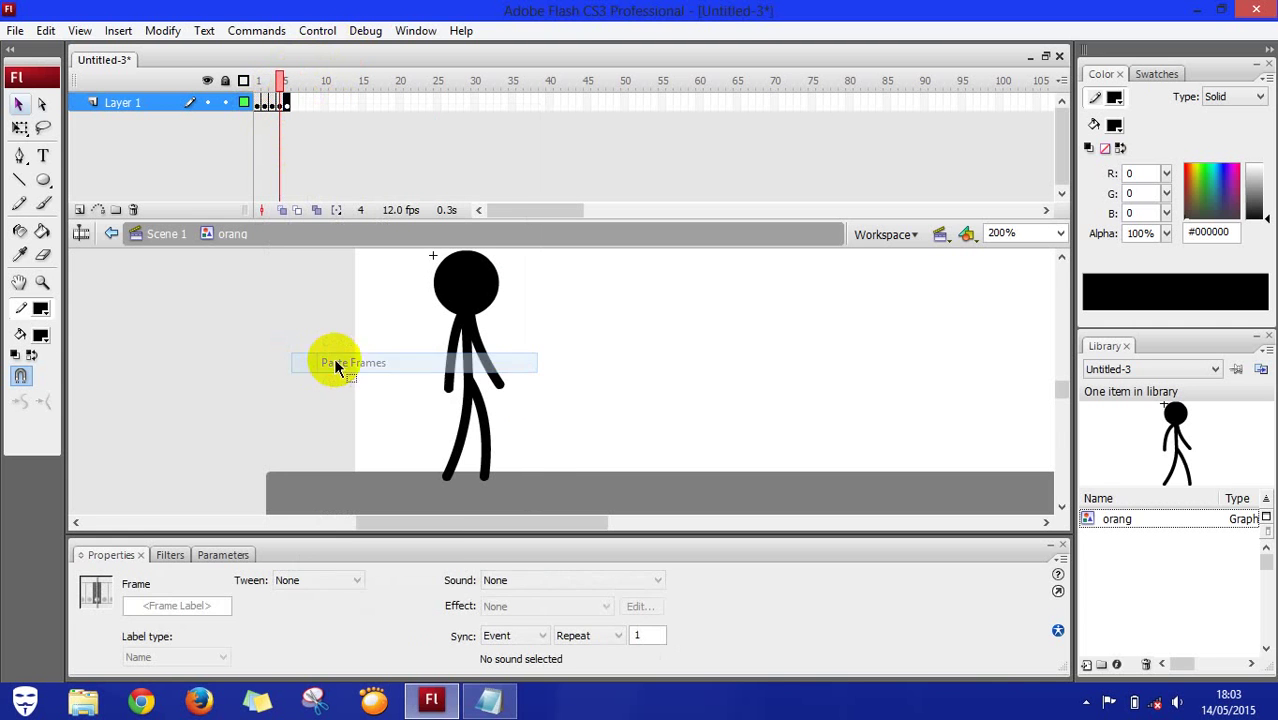
left_click(510, 380)
Step: Check the poses in frames 4 and 5 of the symbol, then return to Scene 1 with nothing selected
left_click(278, 84)
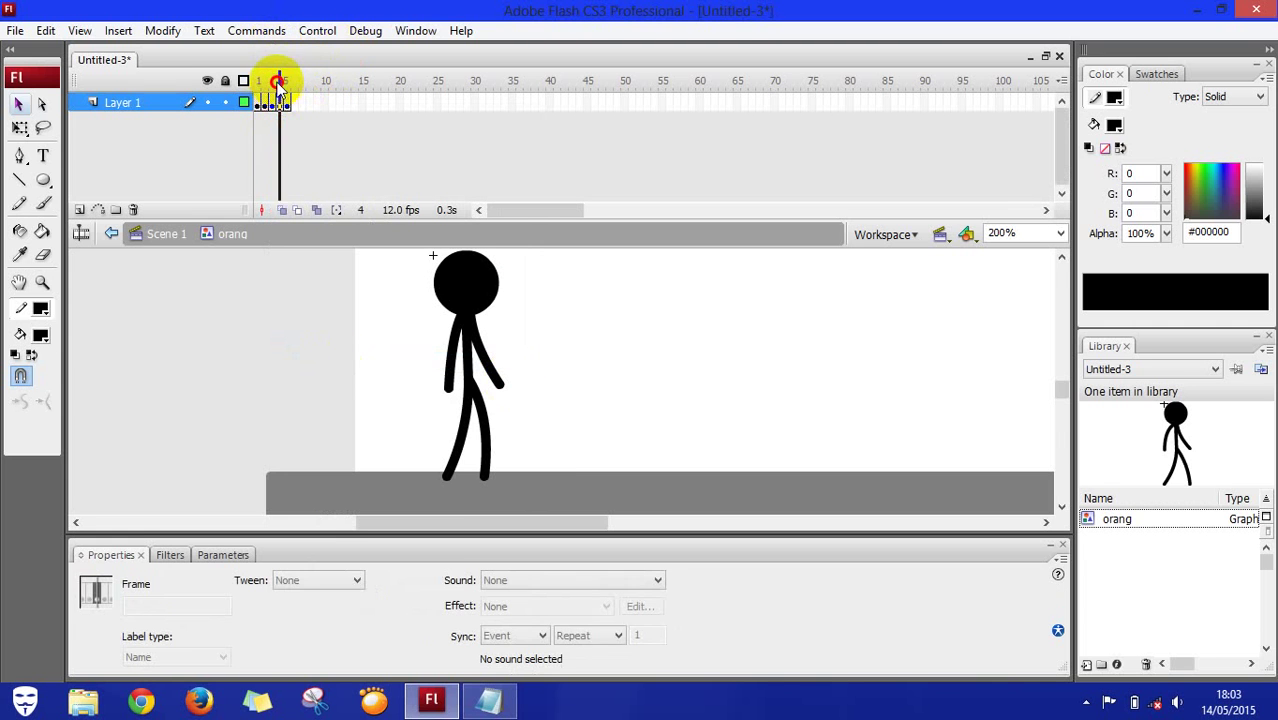
mouse_move(279, 88)
left_mouse_down()
mouse_move(252, 88)
mouse_move(300, 88)
mouse_move(245, 83)
mouse_move(287, 87)
left_mouse_up()
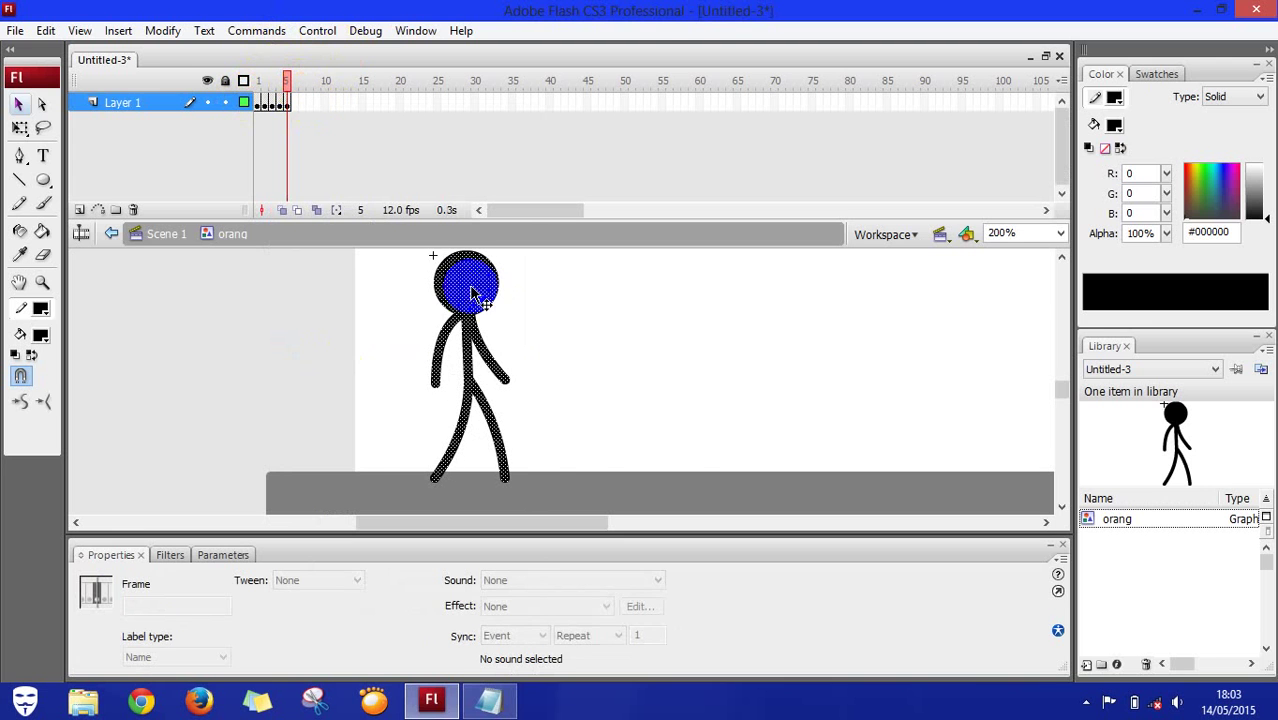
left_click(579, 330)
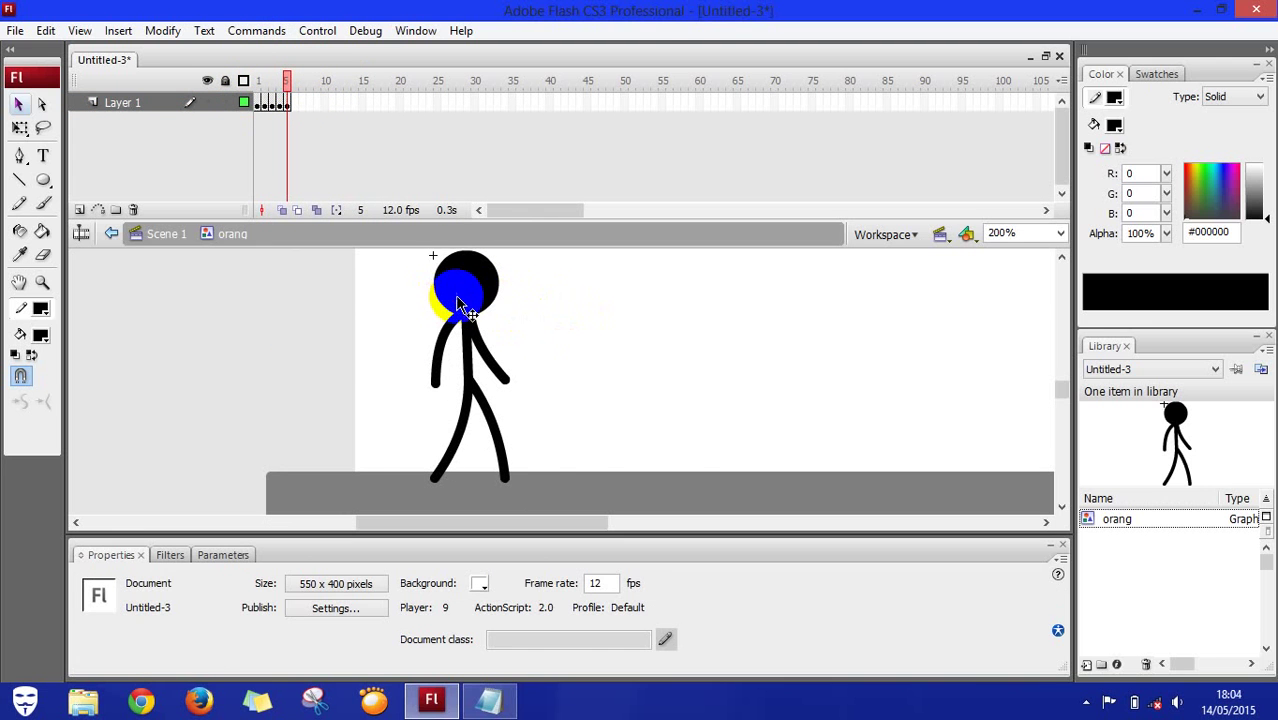
left_click(458, 302)
left_click(390, 297)
left_click(470, 390)
left_click(500, 382)
double_click(500, 382)
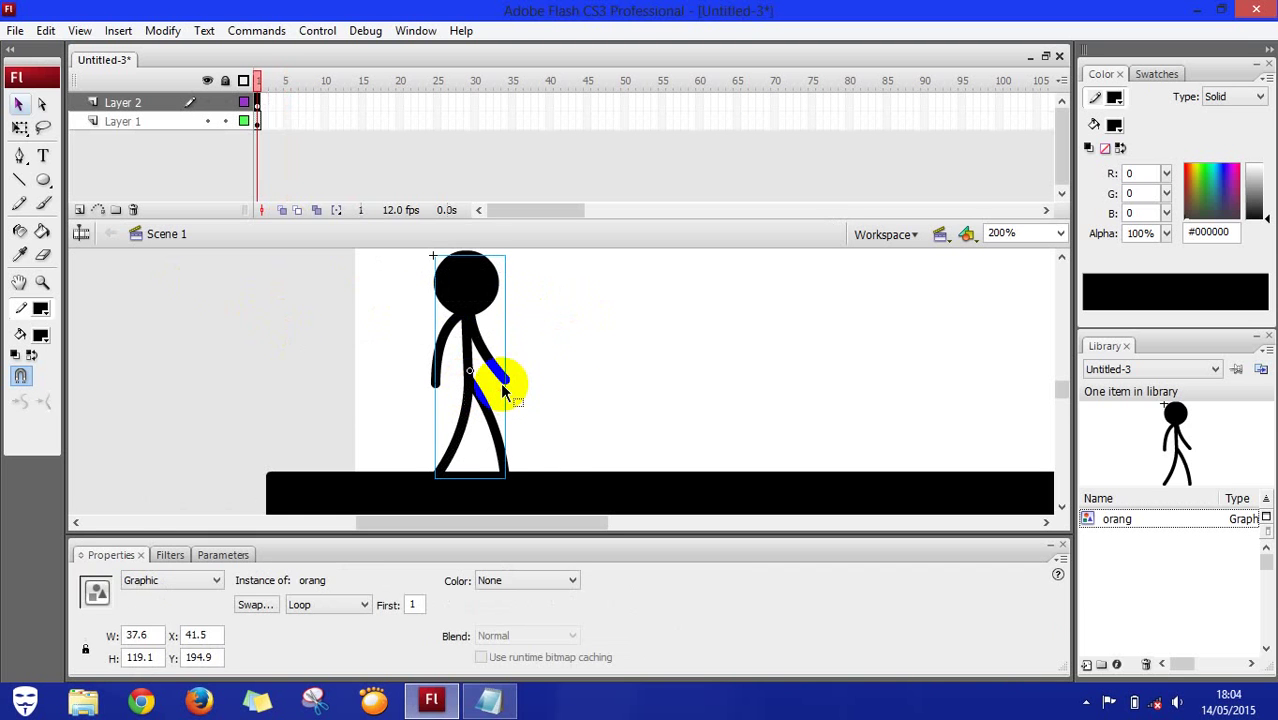
left_click(575, 374)
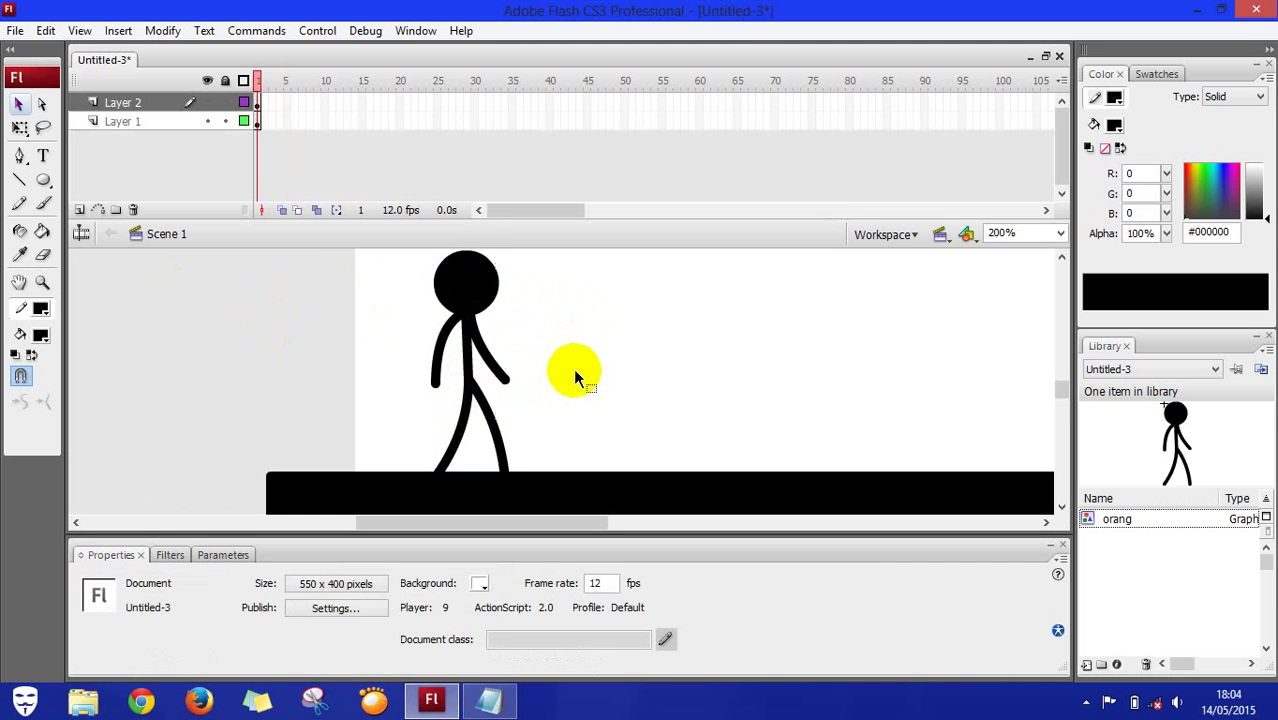
Step: Copy frame 1 of Layer 2 in the main scene and paste it into frame 80 of the same layer
left_click(258, 104)
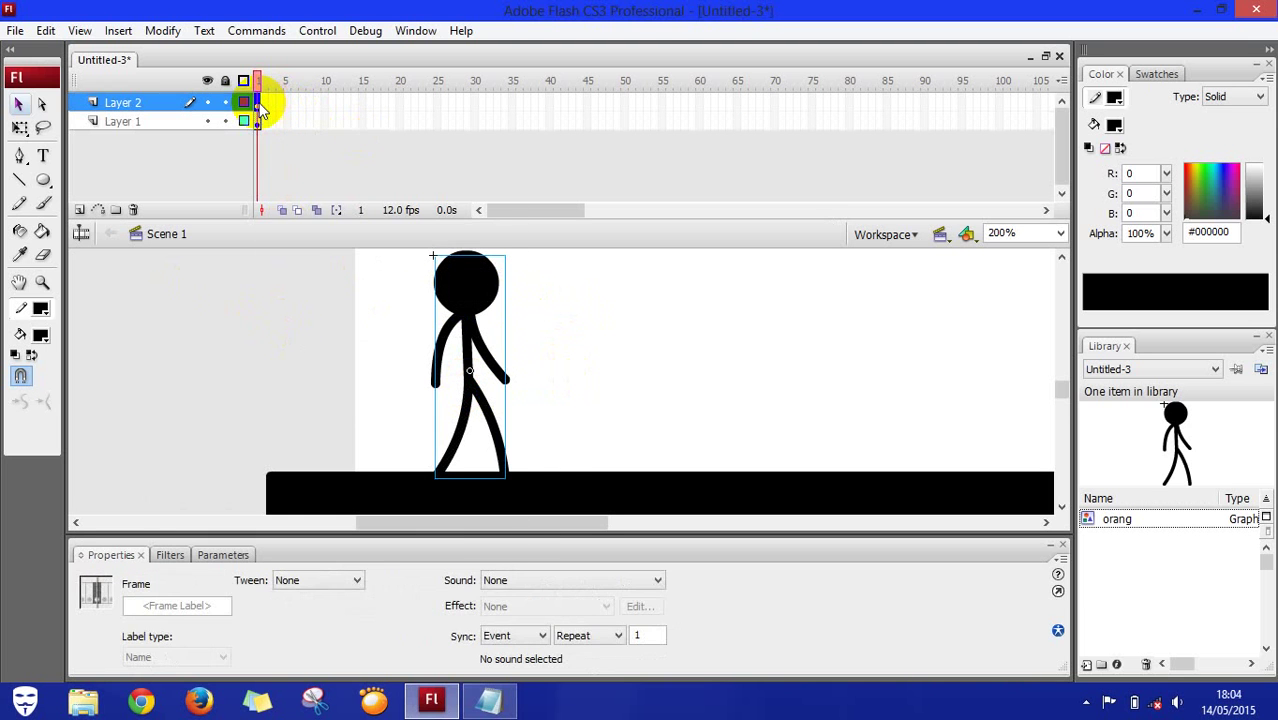
right_click(258, 104)
left_click(322, 341)
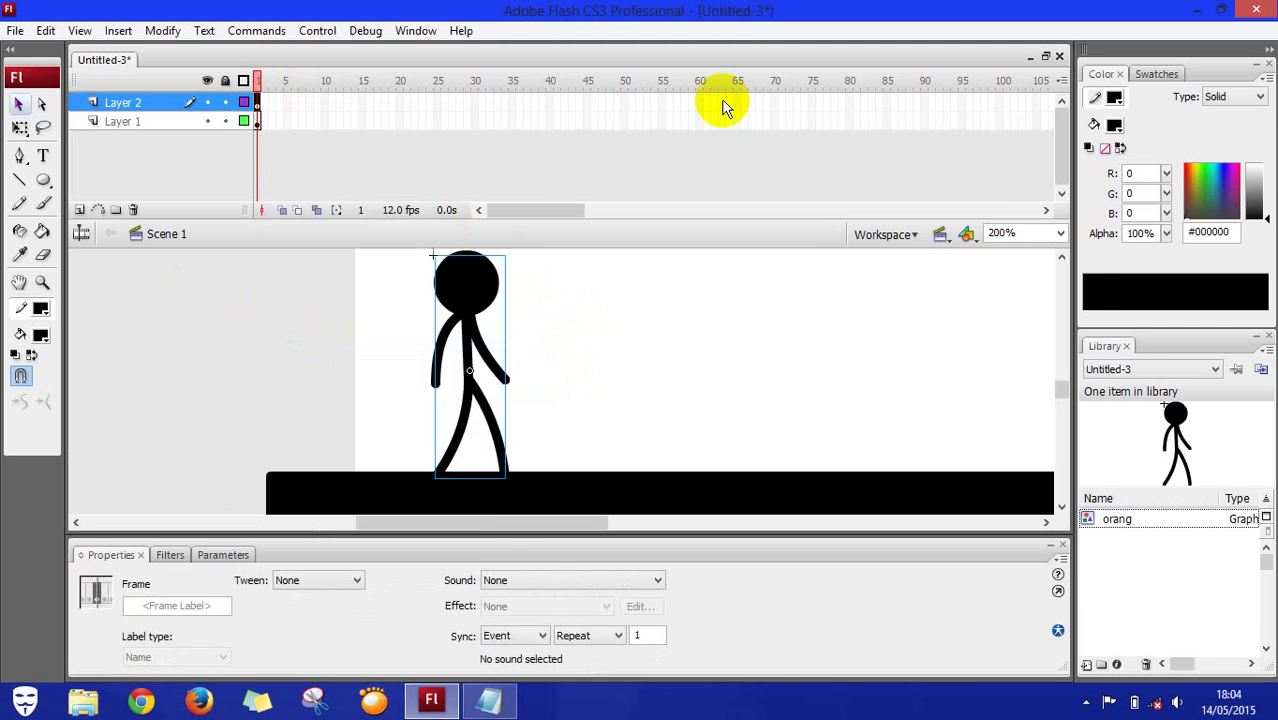
left_click(849, 103)
right_click(849, 103)
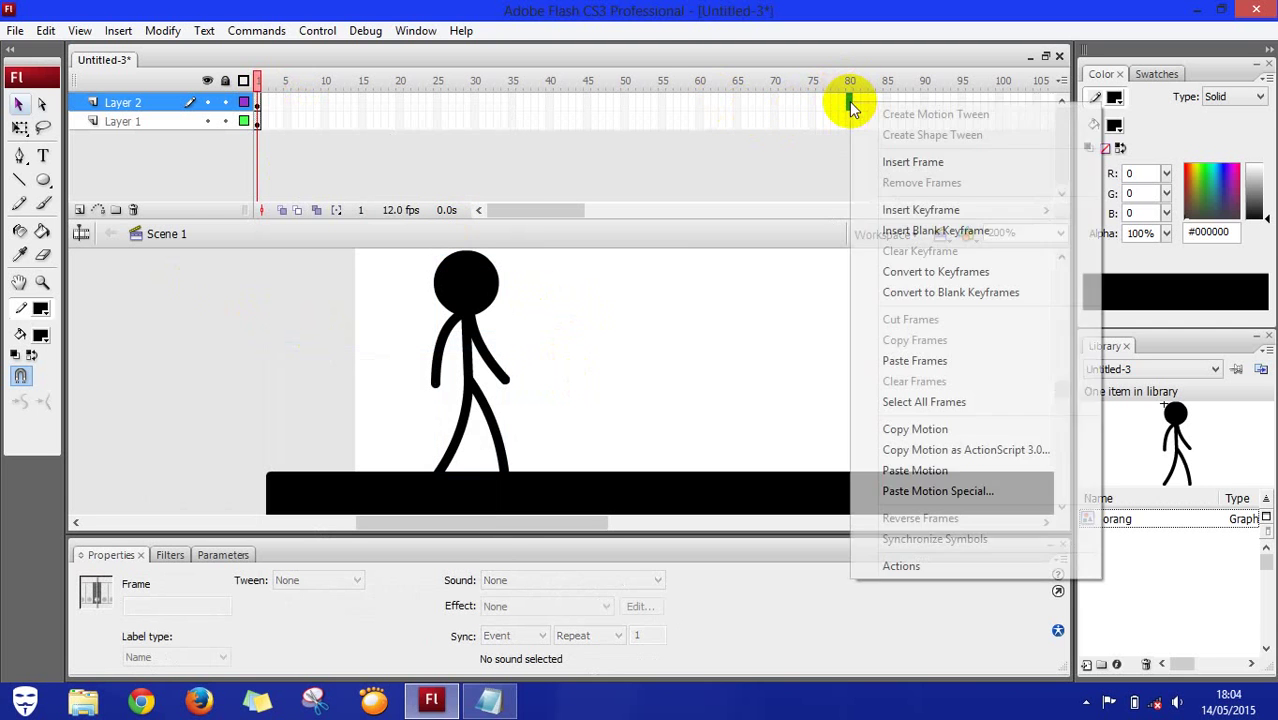
left_click(875, 361)
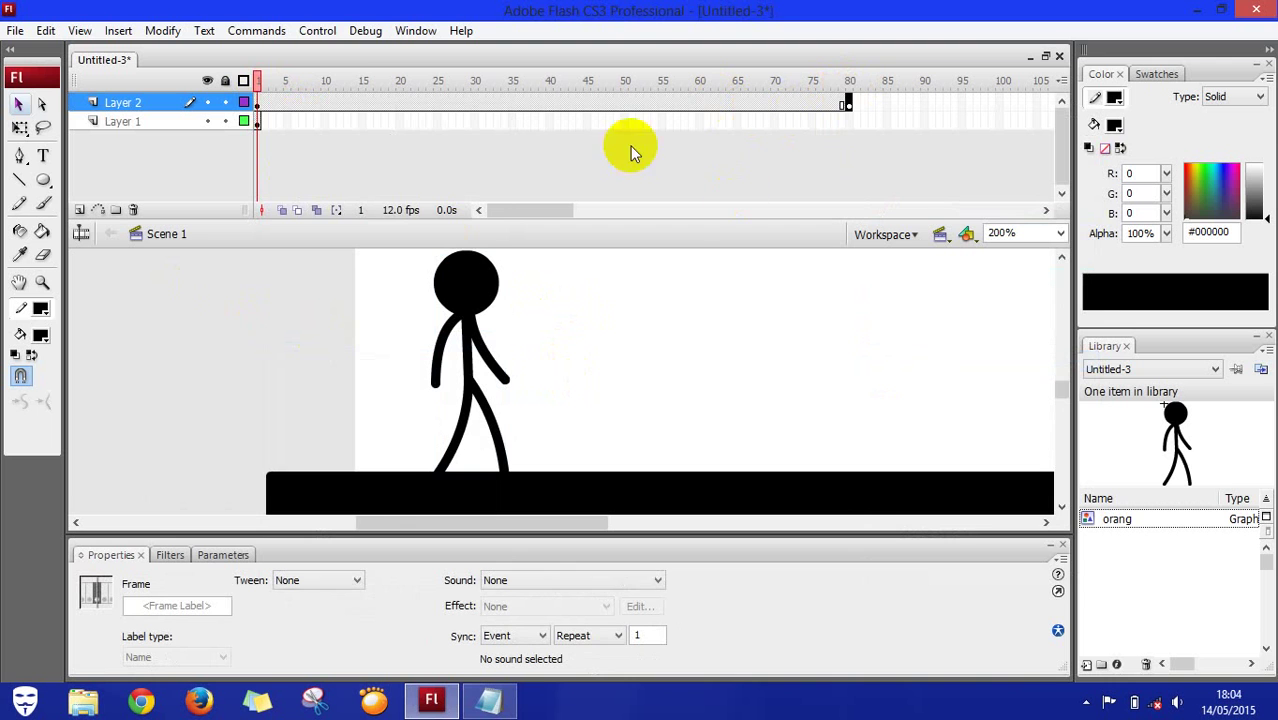
Step: Copy frame 1 of Layer 1, which holds the ground, and paste it into frame 80 of that layer
left_click(257, 121)
right_click(257, 122)
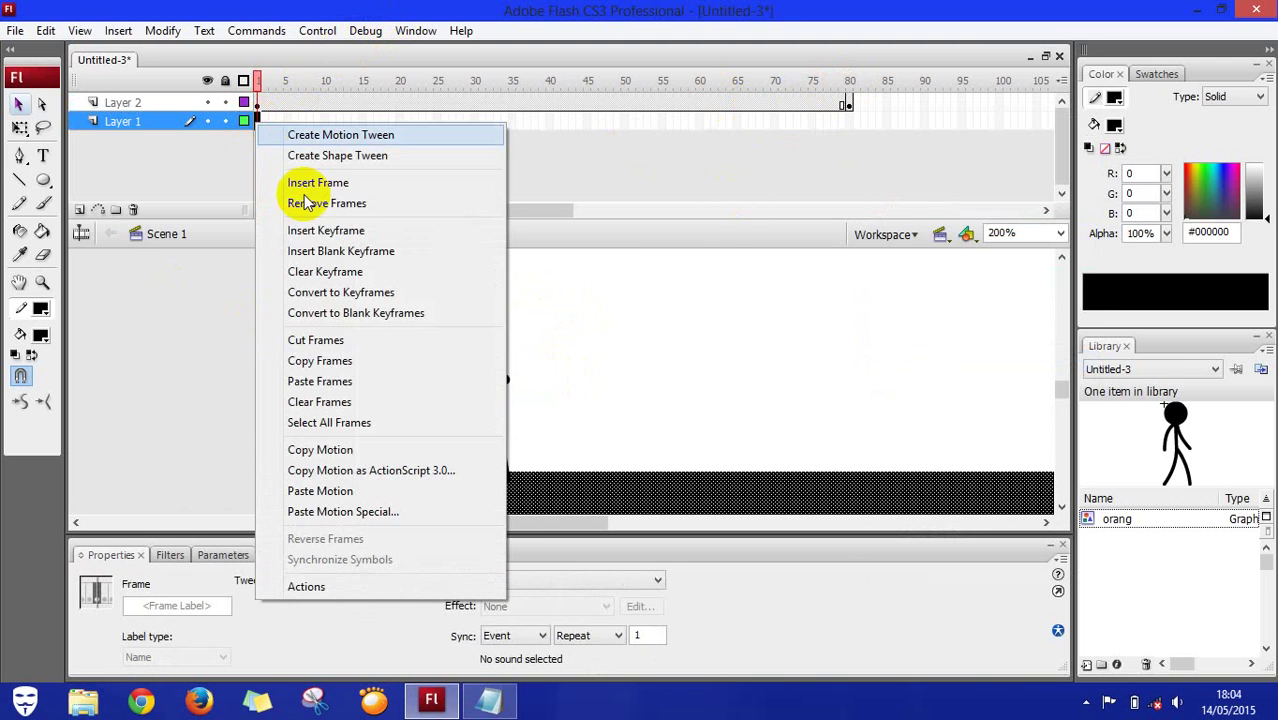
left_click(335, 362)
left_click(849, 121)
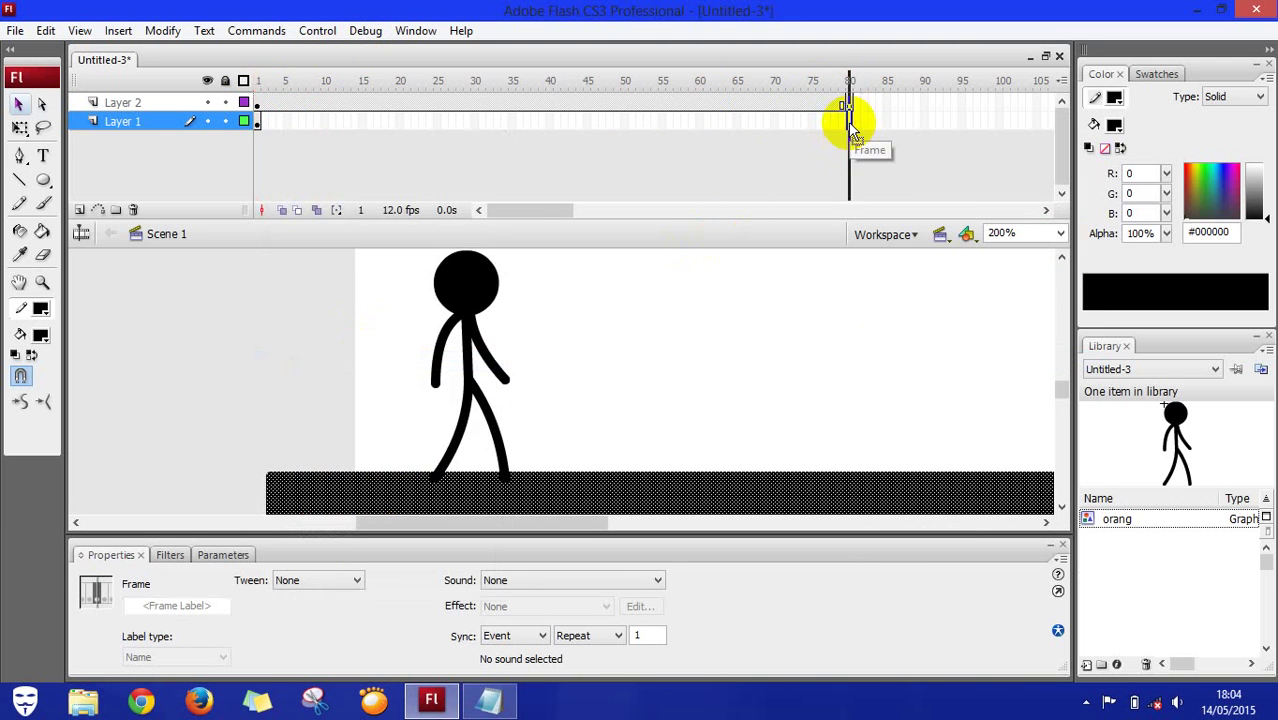
right_click(849, 121)
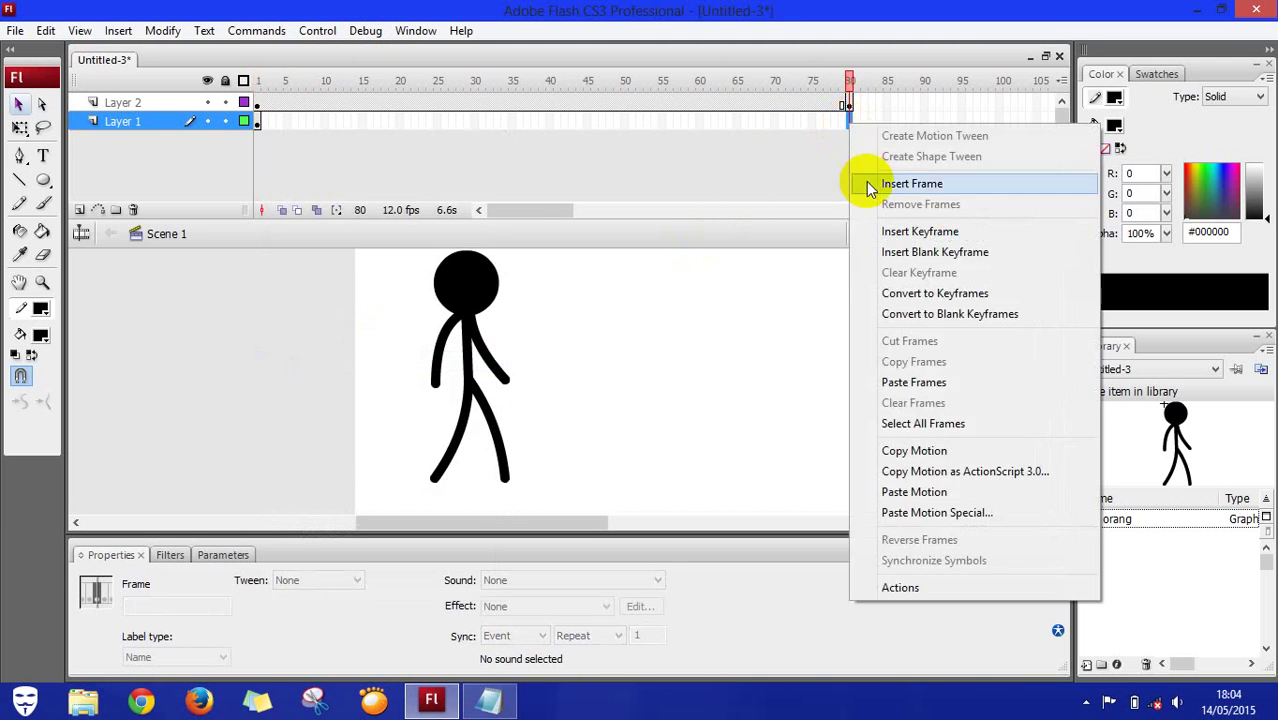
left_click(878, 382)
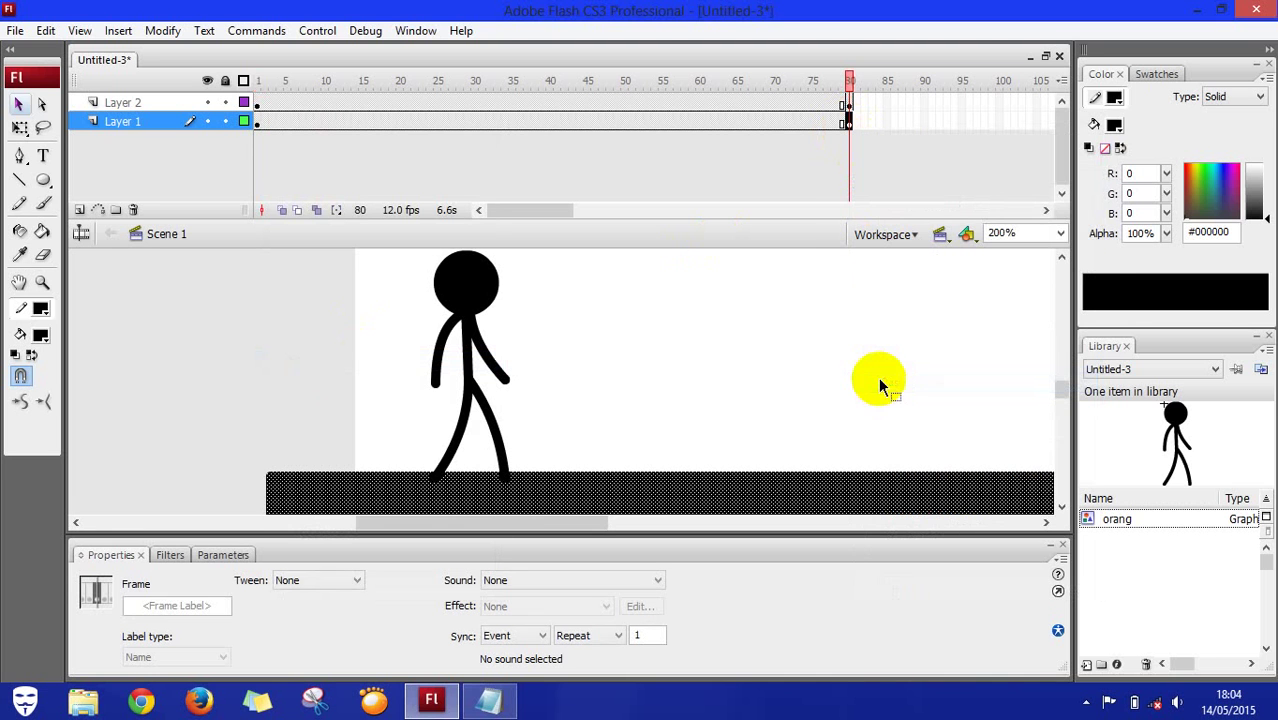
Step: At frame 1 of Layer 2, move the stick figure horizontally just beyond the stage's left edge, to X about -35.5
left_click(1059, 234)
left_click(1025, 310)
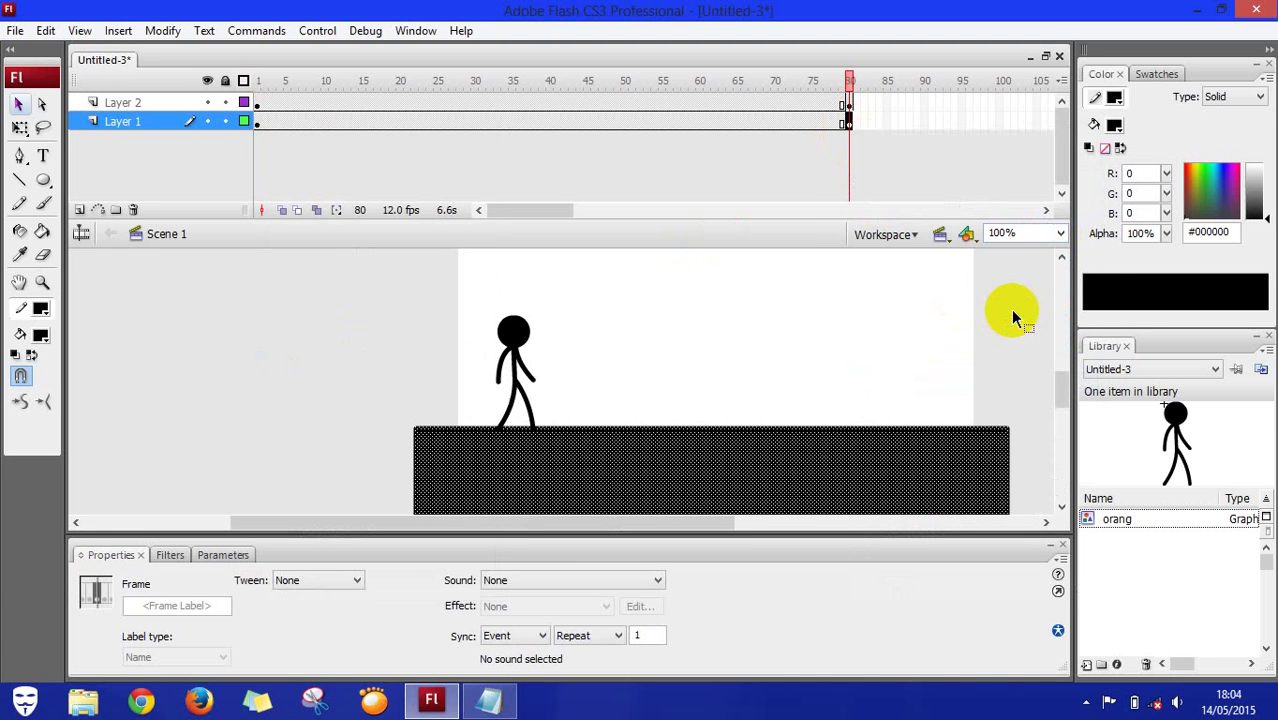
left_click(800, 428)
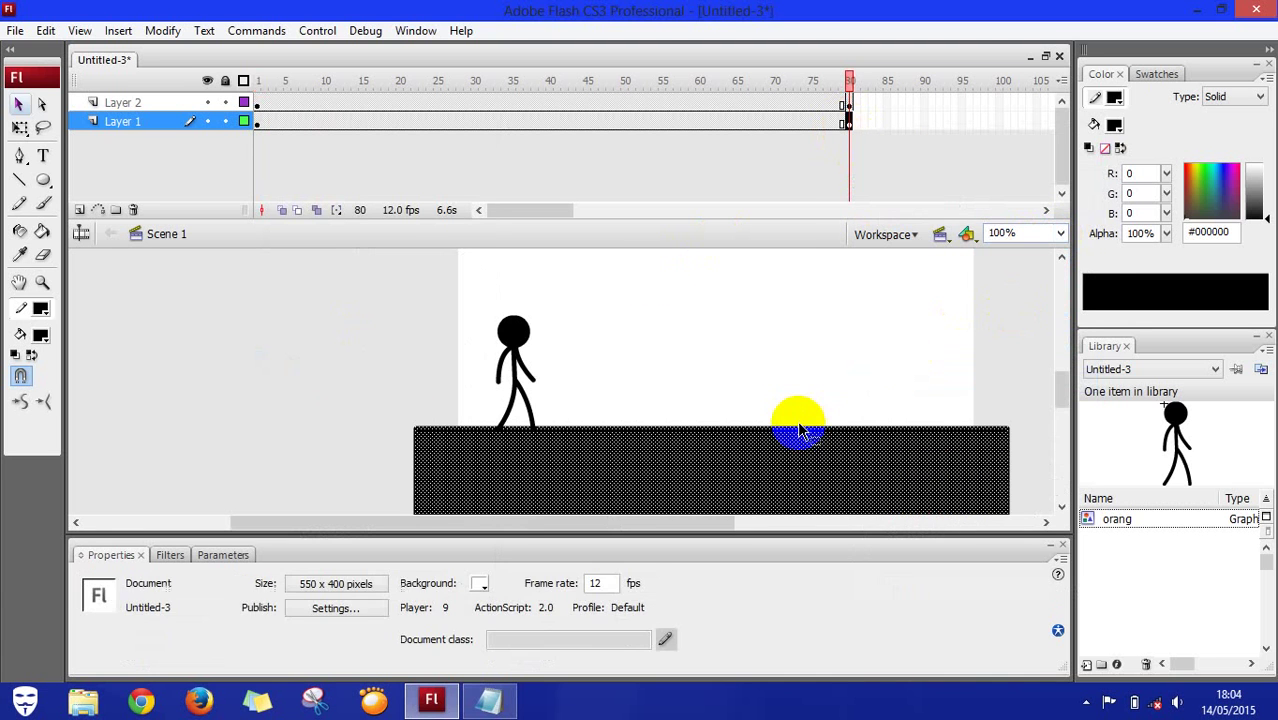
left_click(256, 104)
left_click_drag(512, 370, 442, 373)
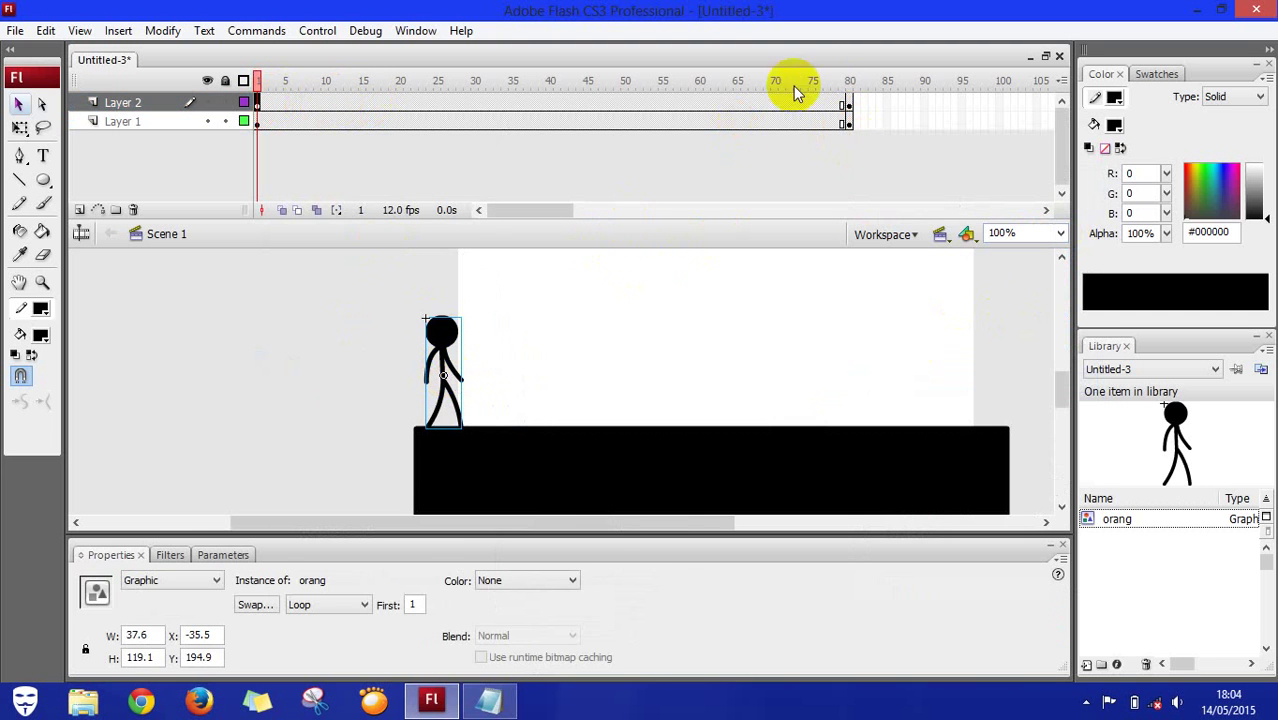
Step: At frame 80 of Layer 2, move the stick figure along the ground to the stage's right edge and deselect it
left_click(848, 106)
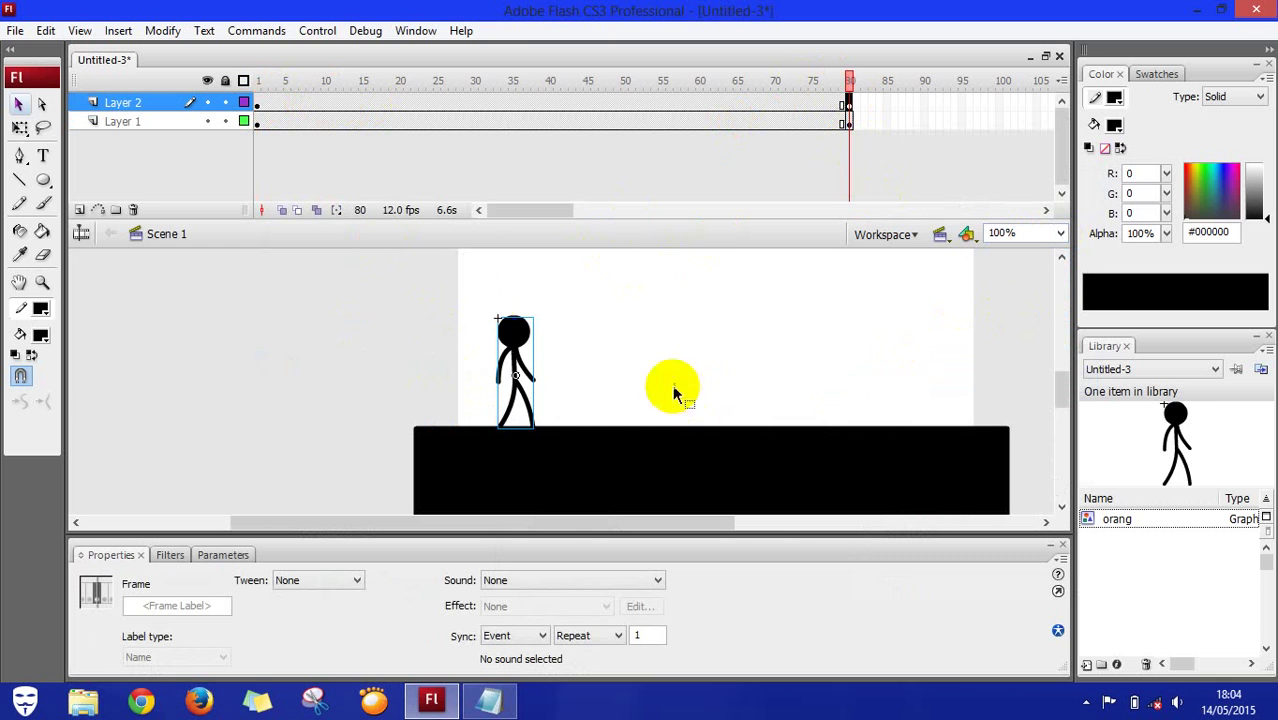
left_click_drag(512, 370, 993, 350)
left_click(851, 342)
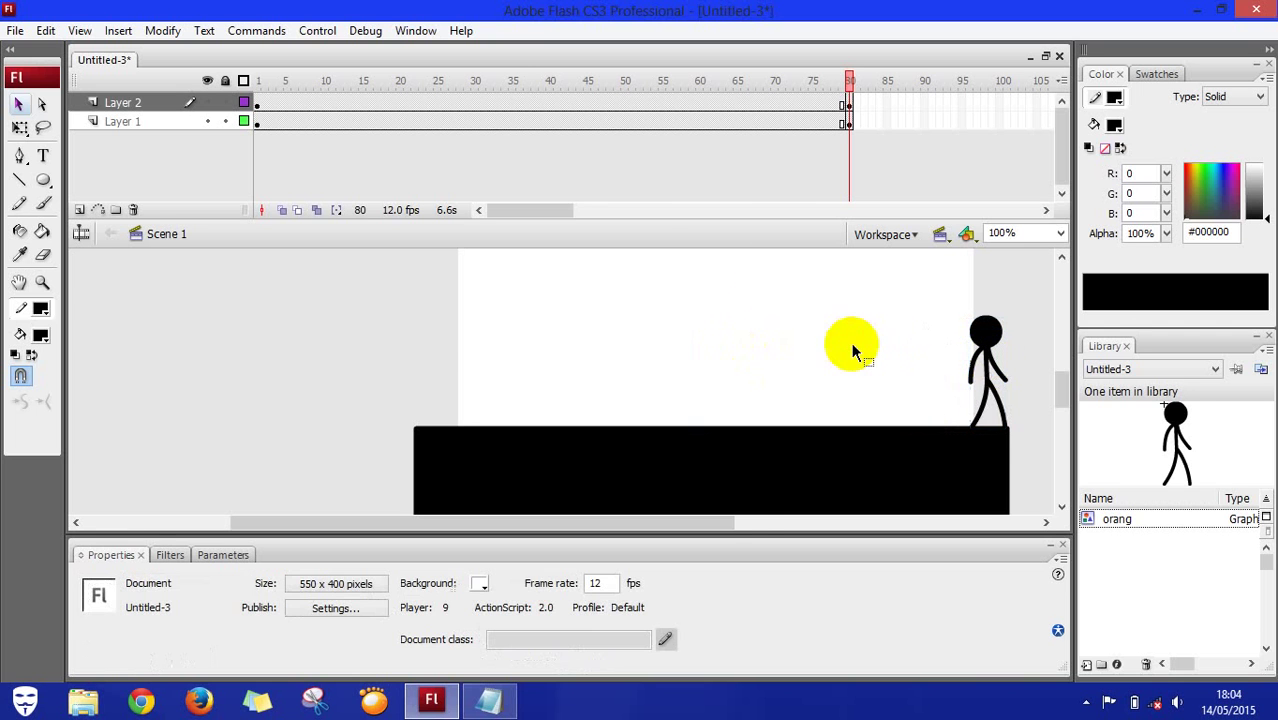
Step: Create a motion tween on Layer 2 between the stick figure's keyframes at frames 1 and 80
left_click(520, 102)
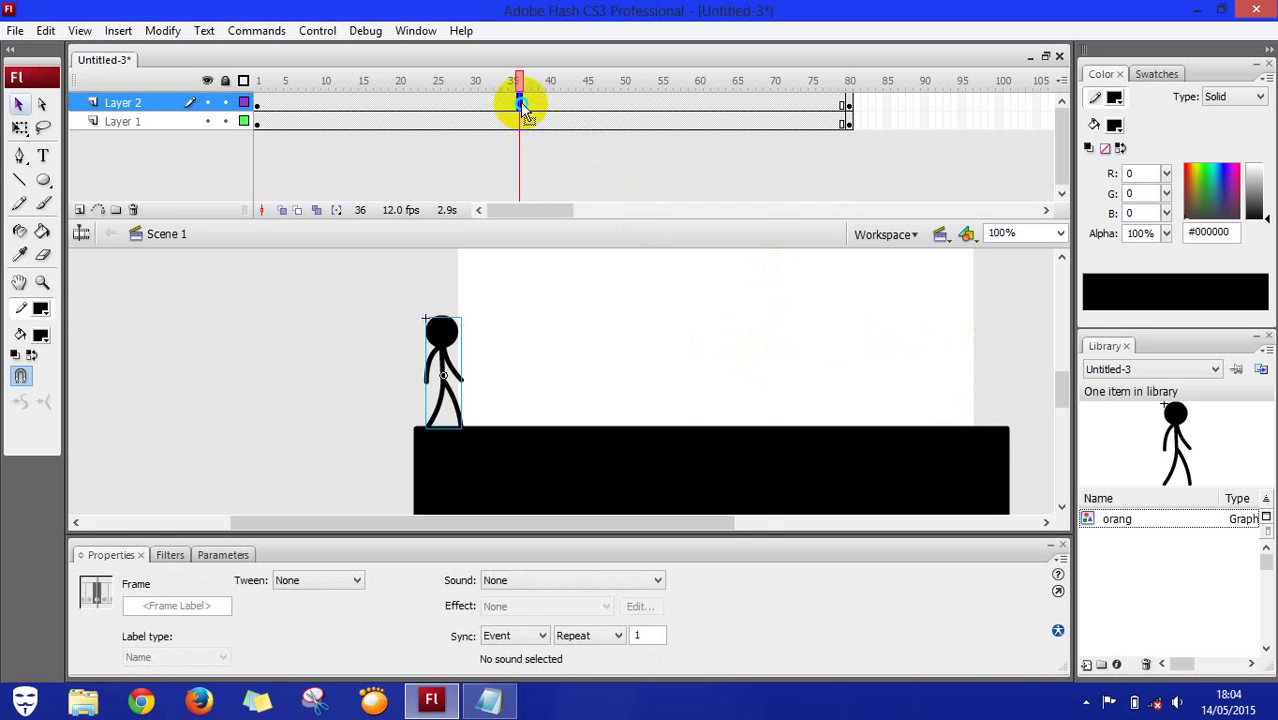
right_click(520, 102)
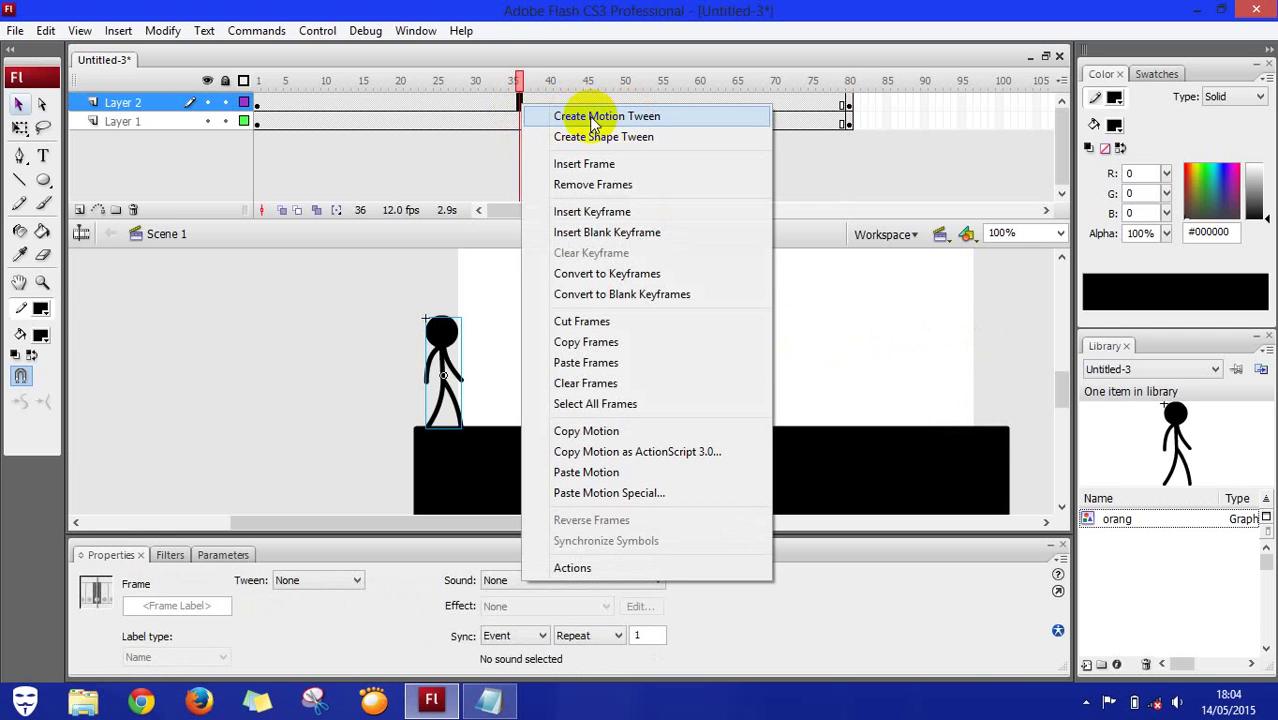
left_click(548, 115)
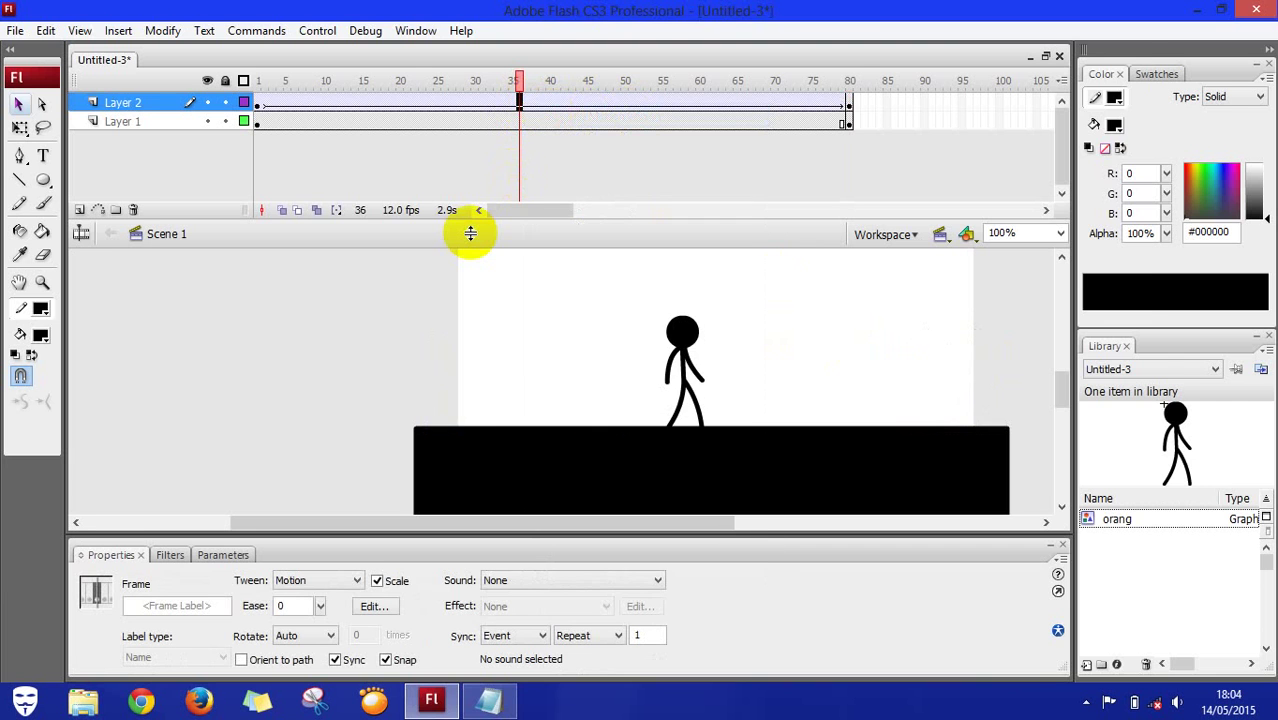
Step: Switch to Notepad, add the line "kemudian setelah selesai tekan ctrl-enter" to the notes, and return to Flash
left_click(488, 700)
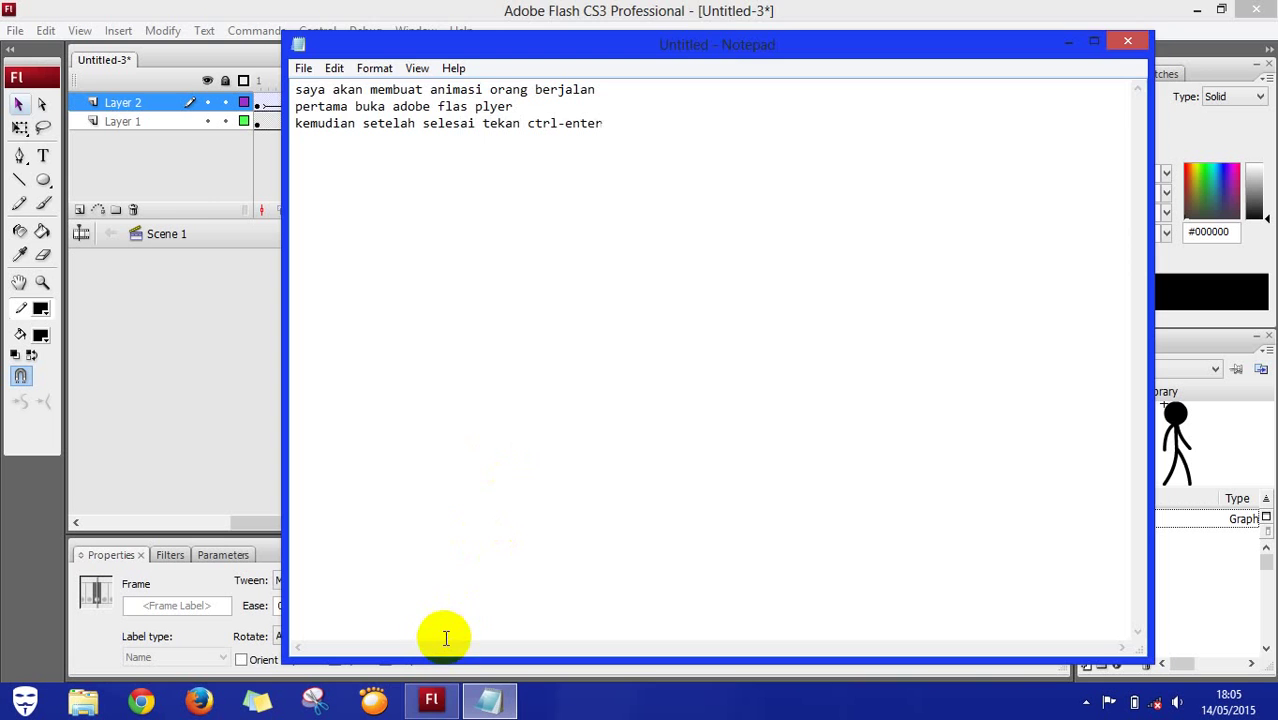
left_click(432, 700)
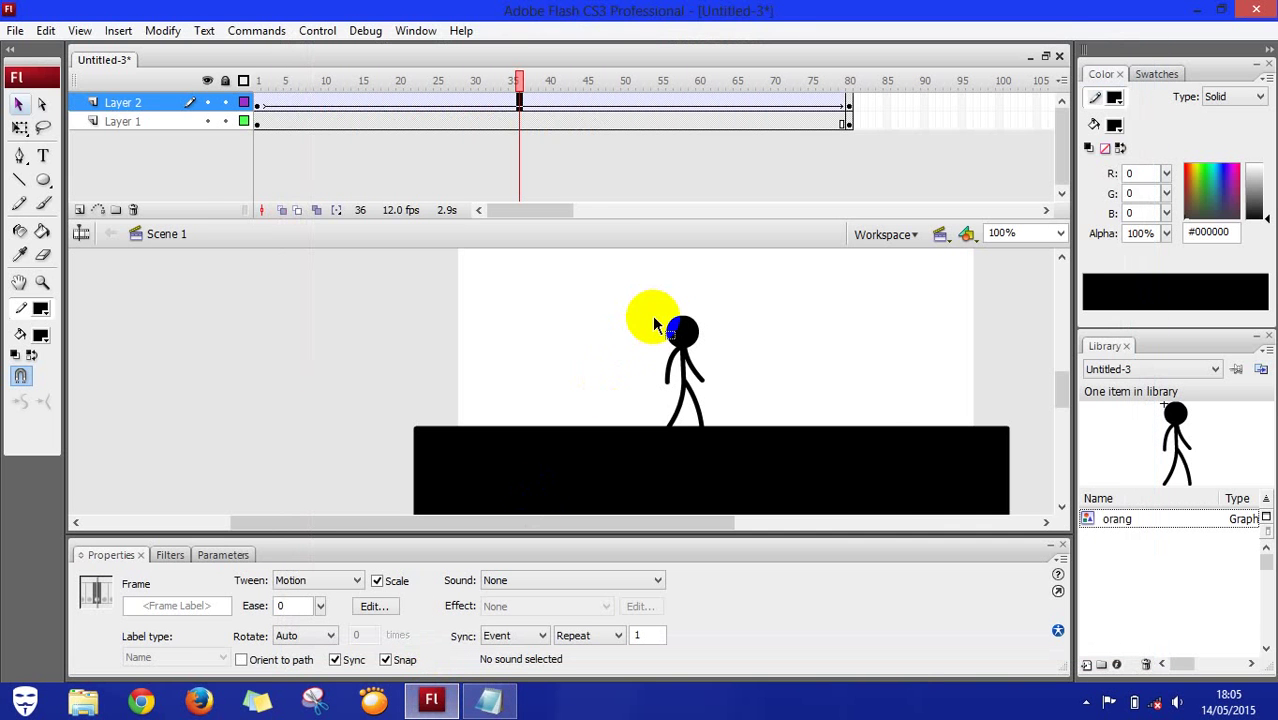
Step: Test the movie to preview the stick figure walking across the ground, and close the preview window
key("ctrl+Return")
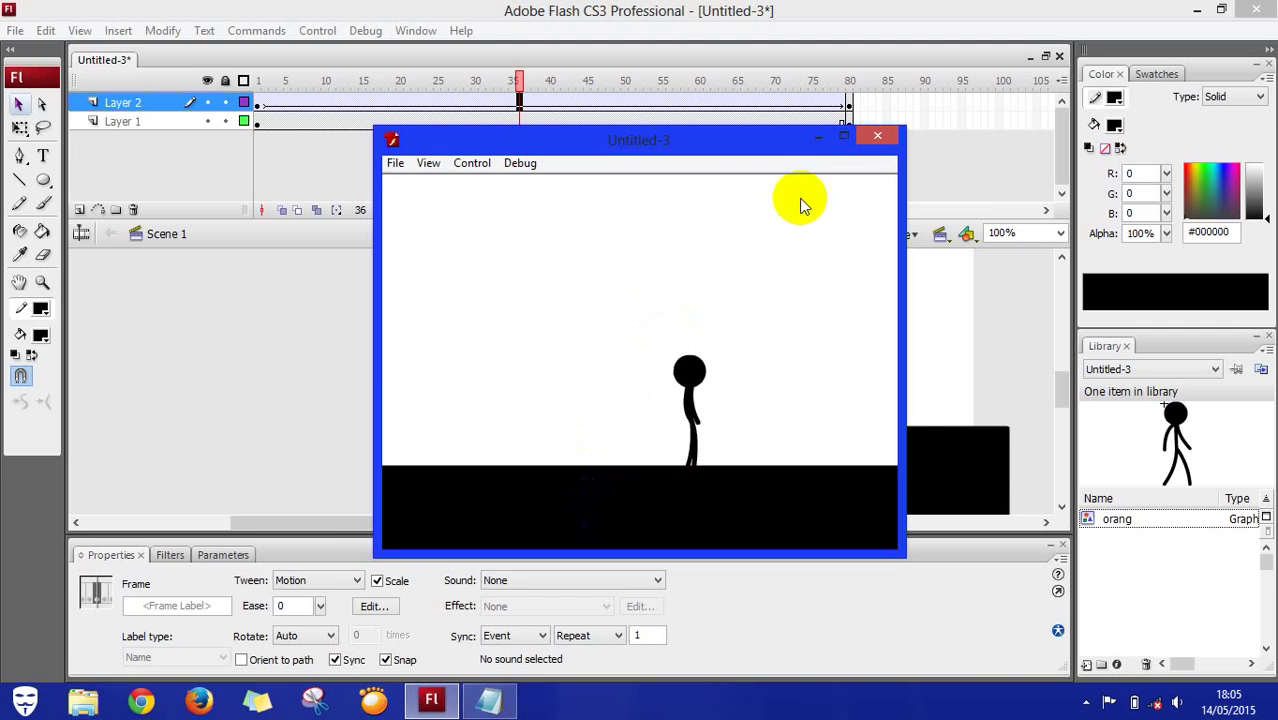
left_click(868, 138)
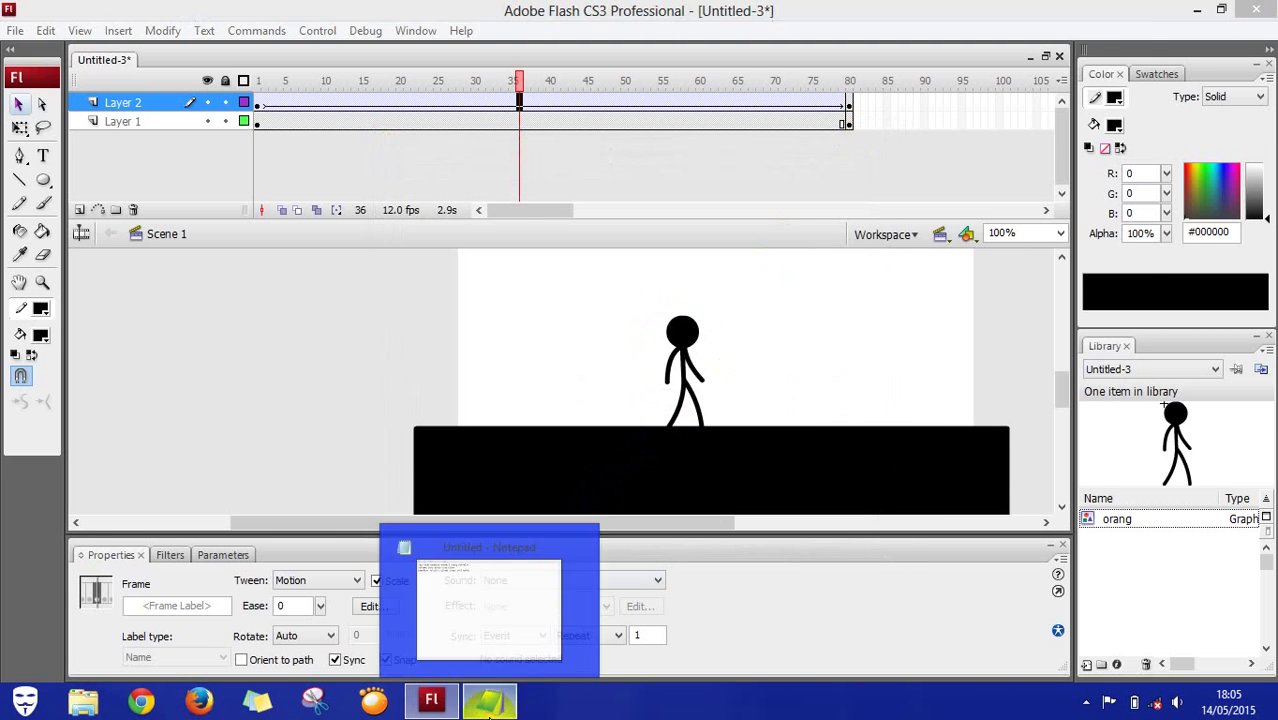
Step: Switch to Notepad and add the closing lines "sekian dari saya." and "terimakasih" below the existing notes
left_click(488, 700)
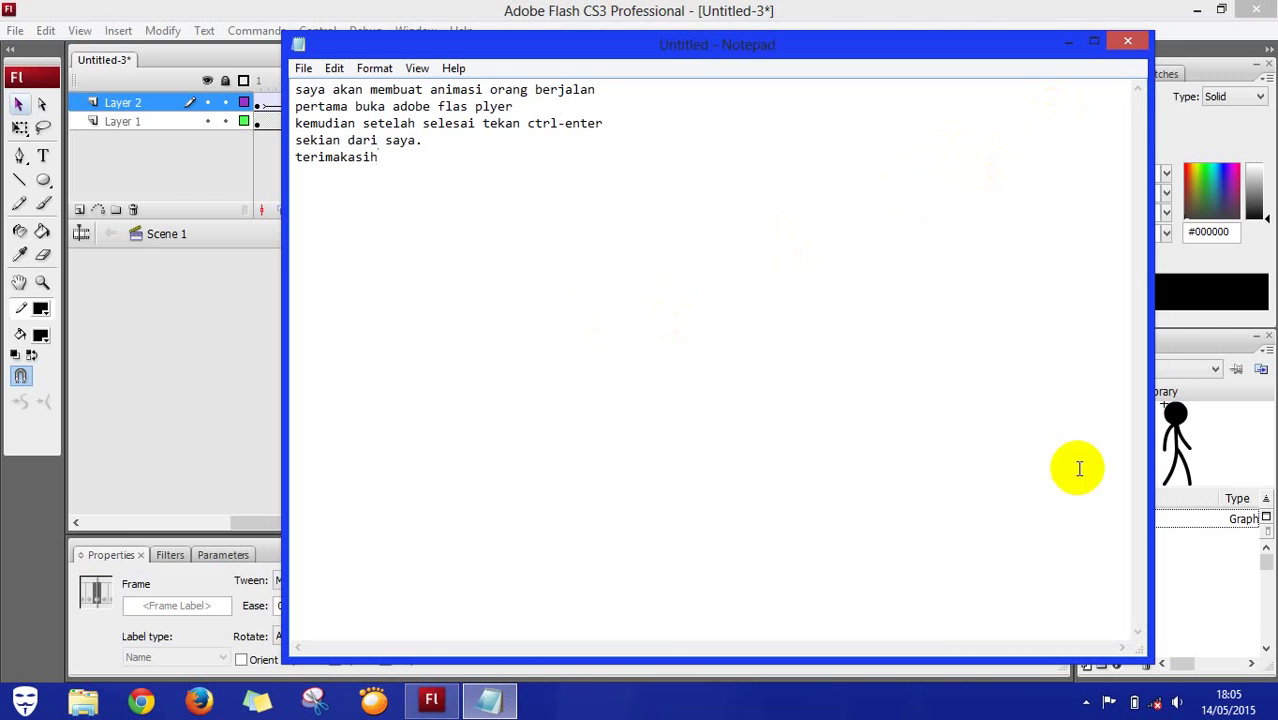
left_click(1086, 703)
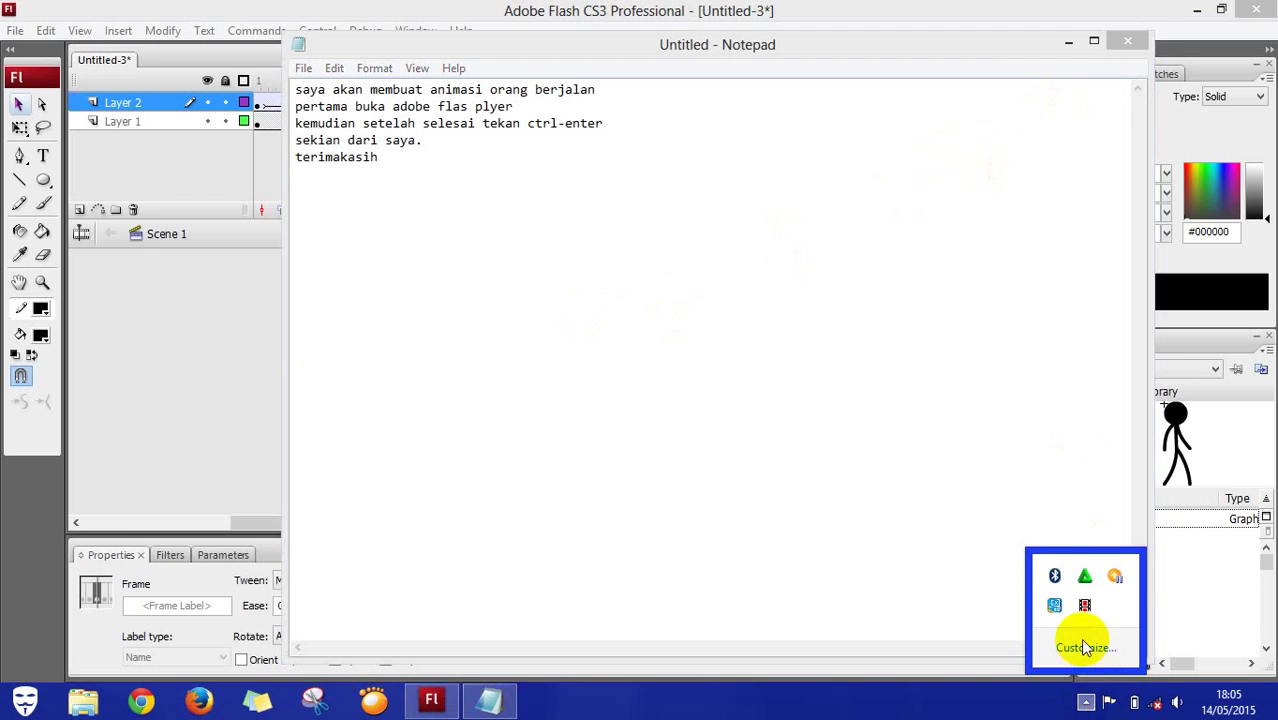